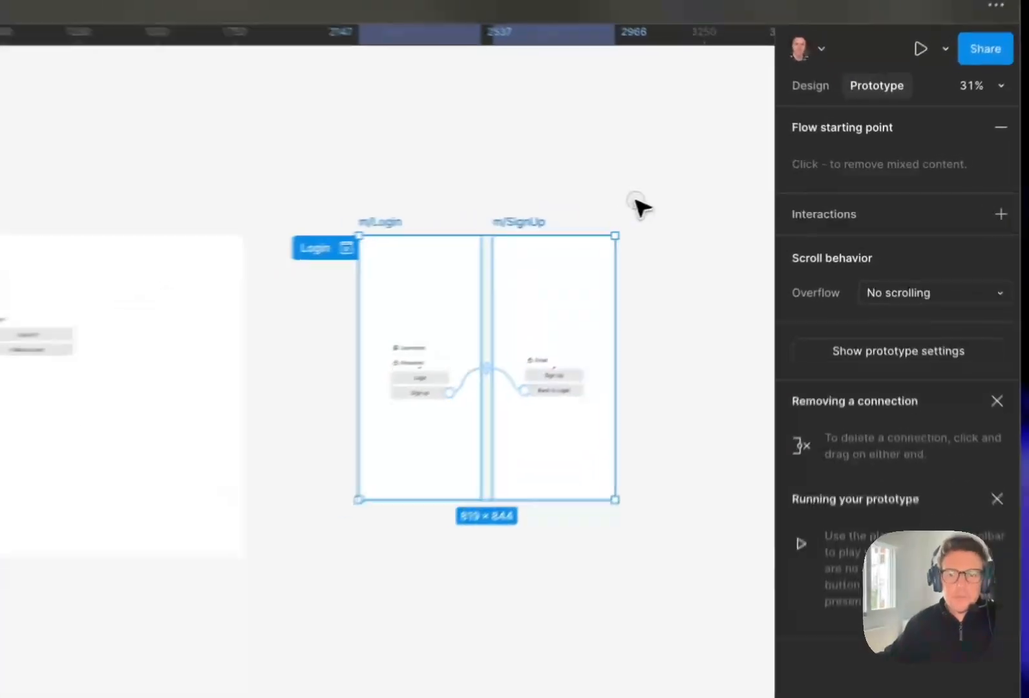
# Step: Move the m/Login and m/SignUp frames from the Forms: Login & Signup page to the Prototype page
pyautogui.moveTo(789, 173); pyautogui.dragTo(534, 412)
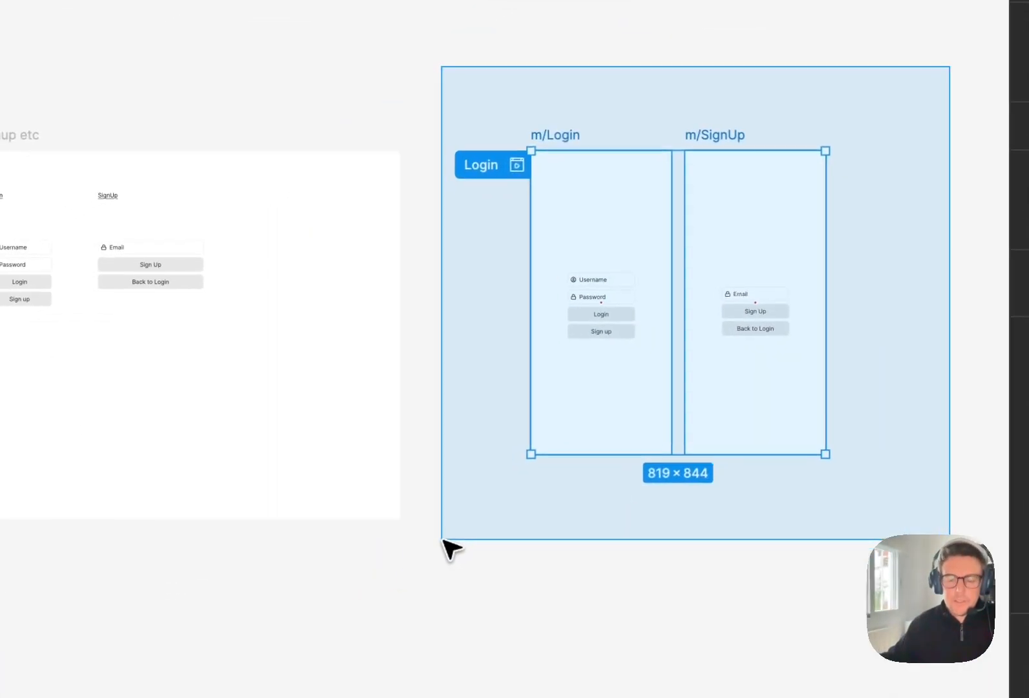
pyautogui.moveTo(443, 539); pyautogui.dragTo(445, 535)
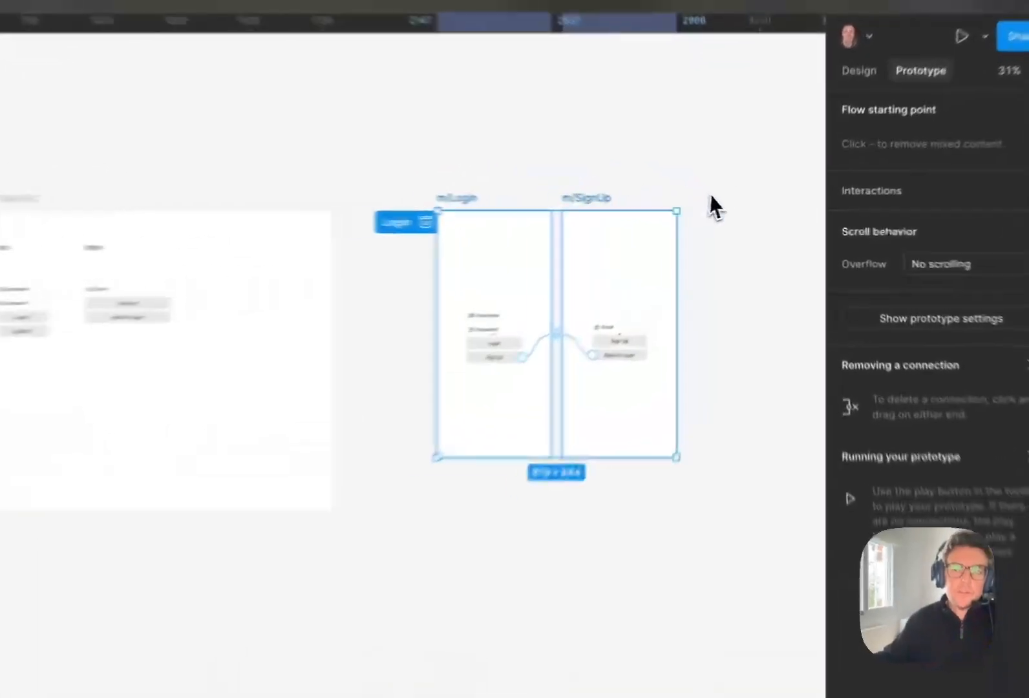
pyautogui.moveTo(765, 193); pyautogui.dragTo(537, 395)
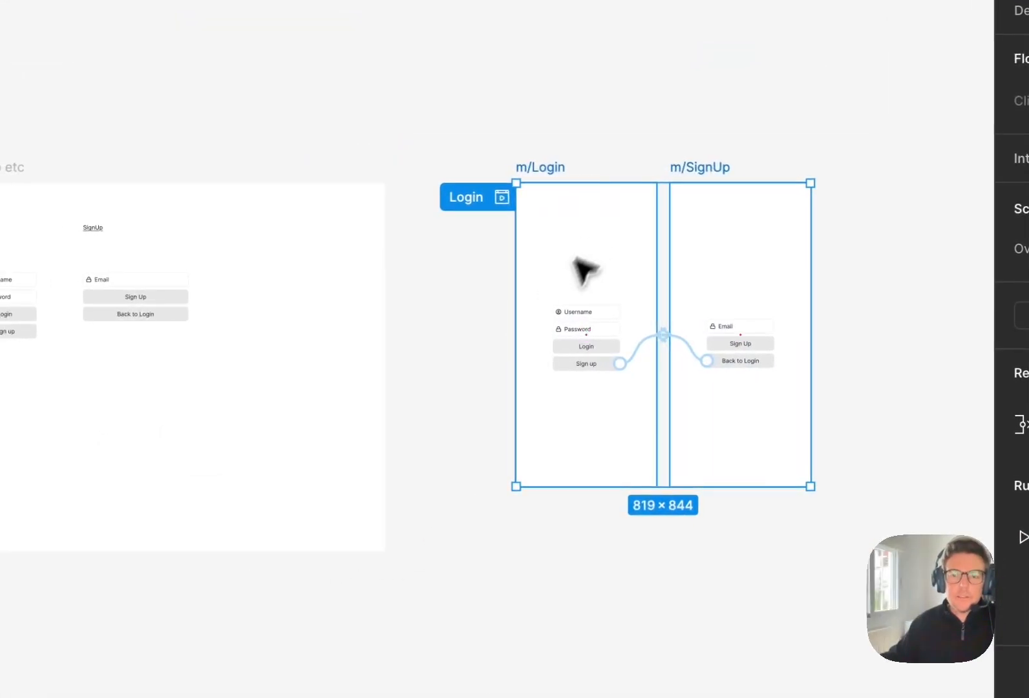
pyautogui.press('super+x')
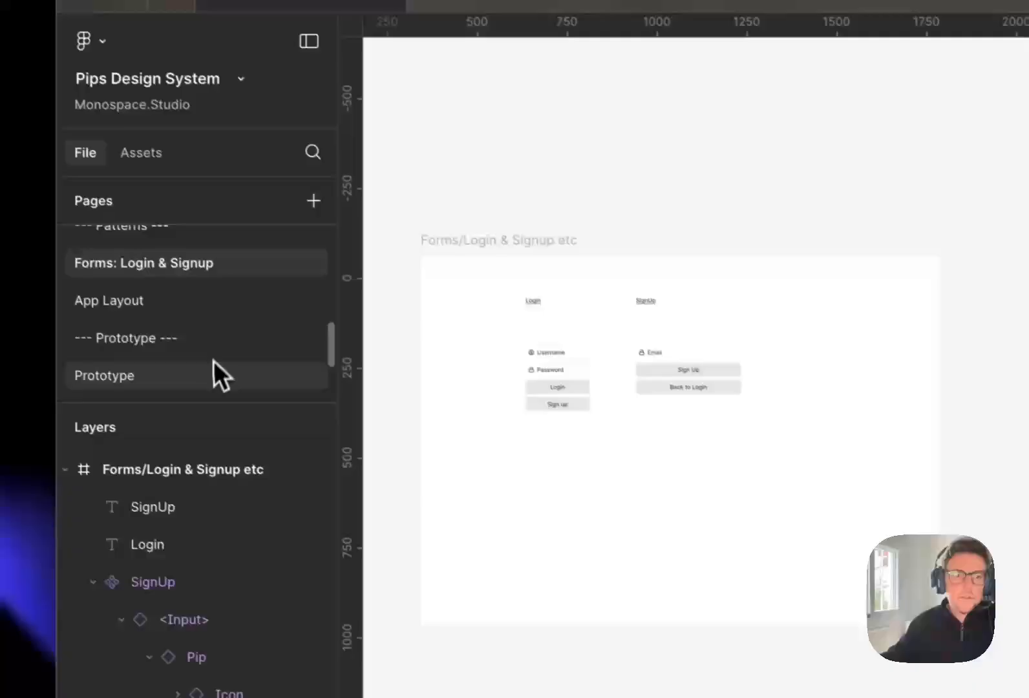
pyautogui.click(214, 366)
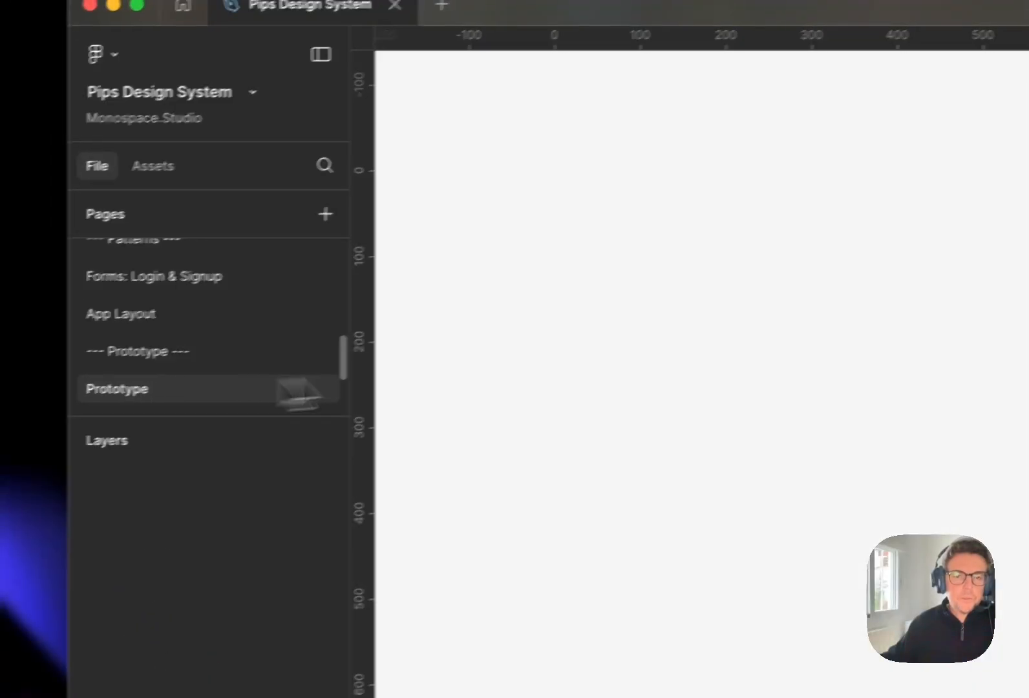
pyautogui.press('super+v')
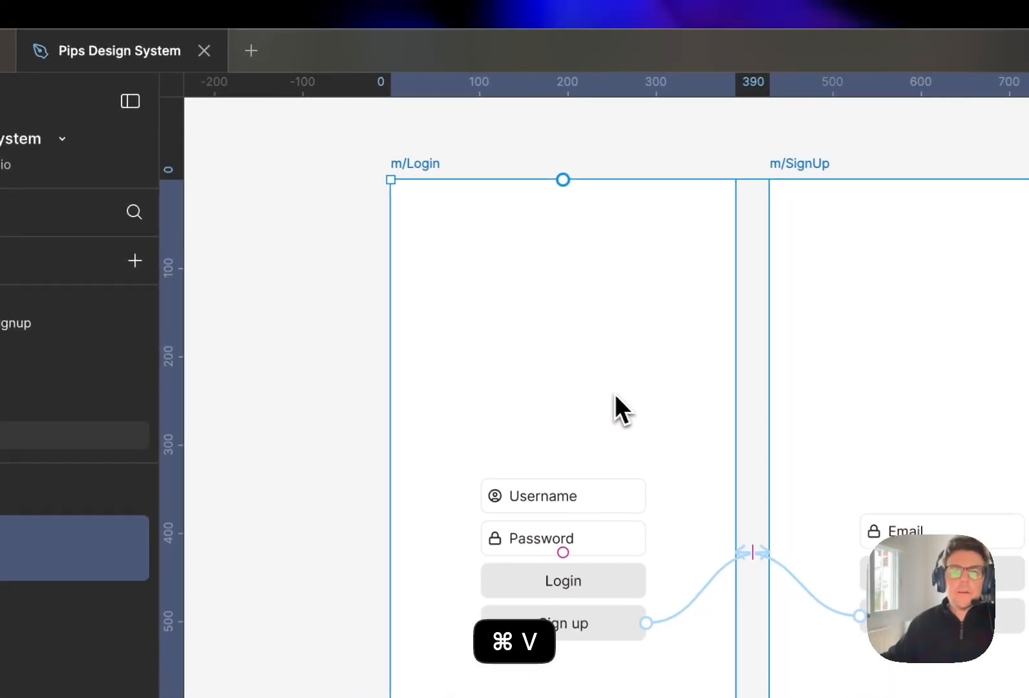
pyautogui.scroll(2, 319, 390)
pyautogui.scroll(-3, 333, 379)
pyautogui.click(332, 376)
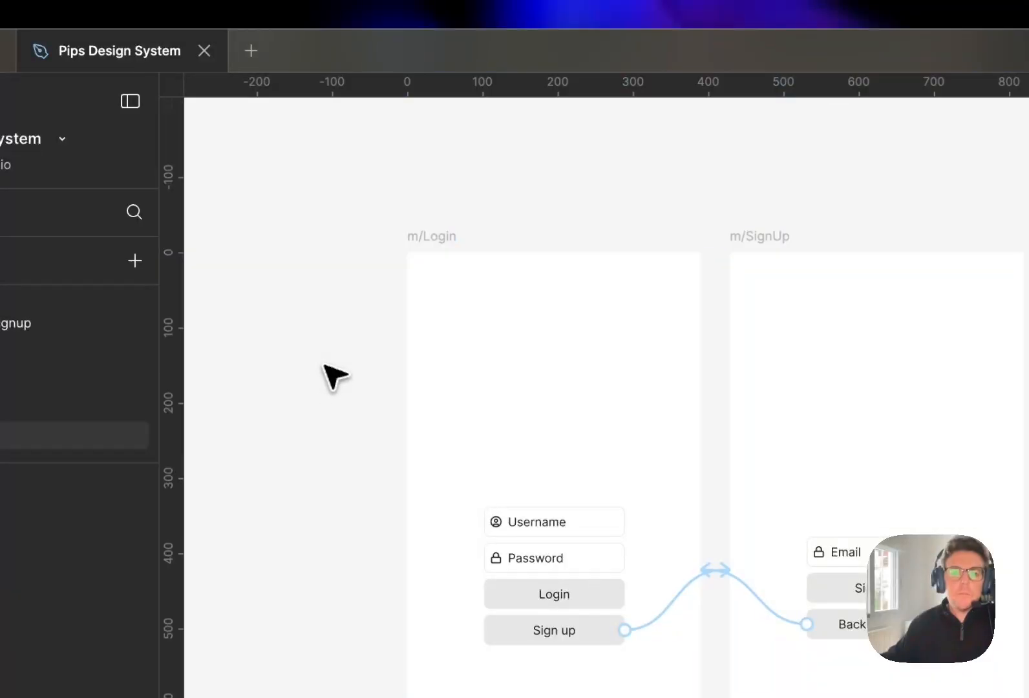
pyautogui.hscroll(-2, 342, 362)
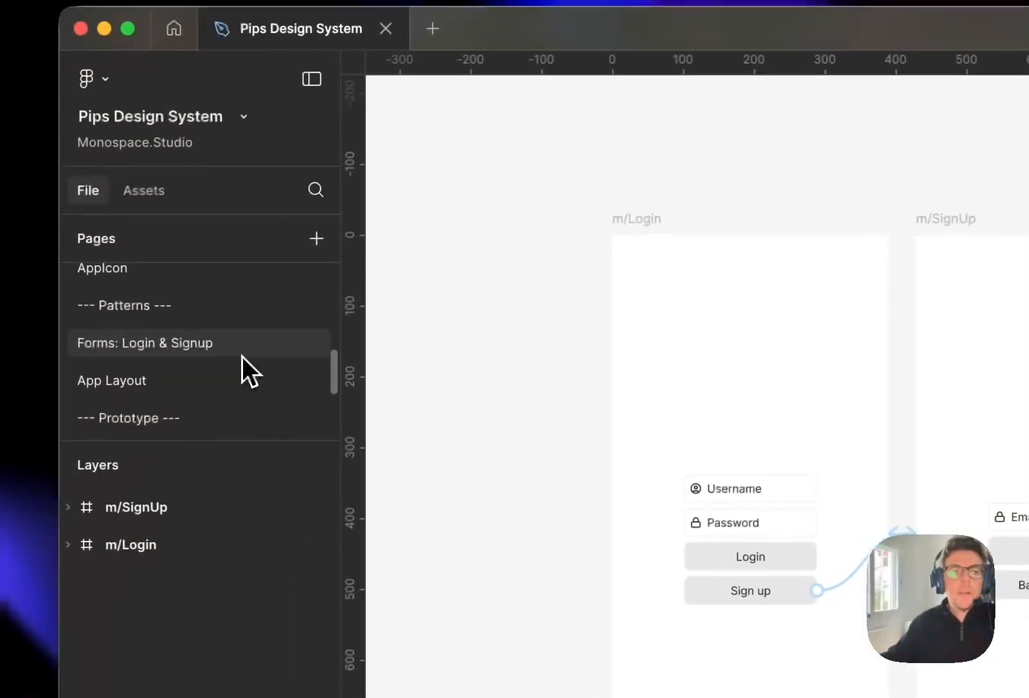
# Step: Return to the Forms: Login & Signup page and switch from prototyping to design mode
pyautogui.click(241, 352)
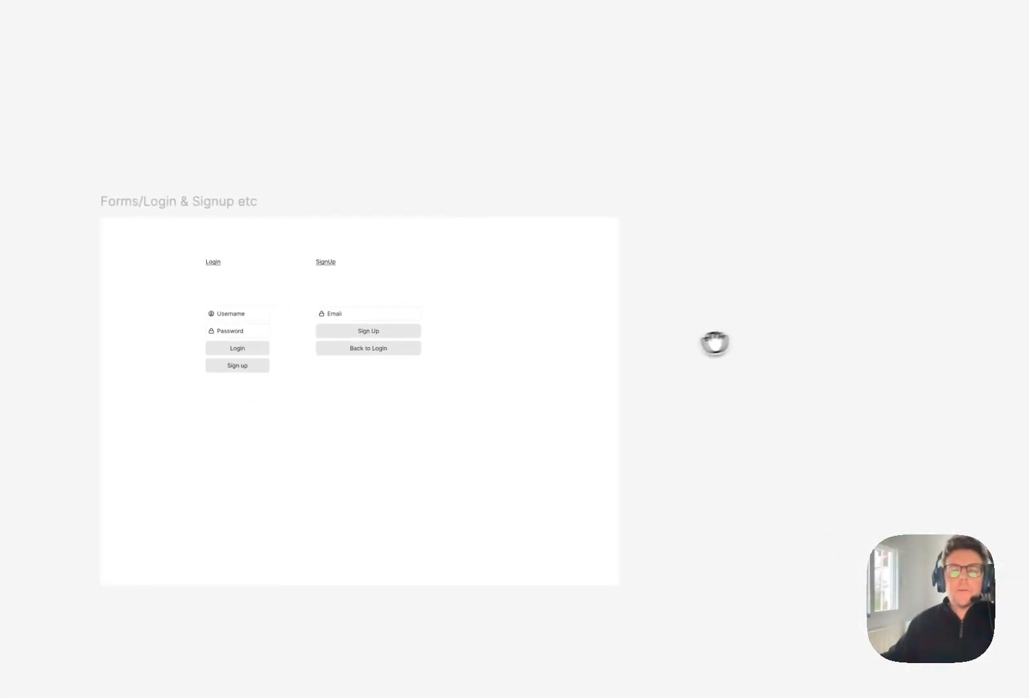
pyautogui.moveTo(715, 342); pyautogui.dragTo(657, 345)
pyautogui.scroll(3, 358, 384)
pyautogui.moveTo(360, 400); pyautogui.dragTo(397, 390)
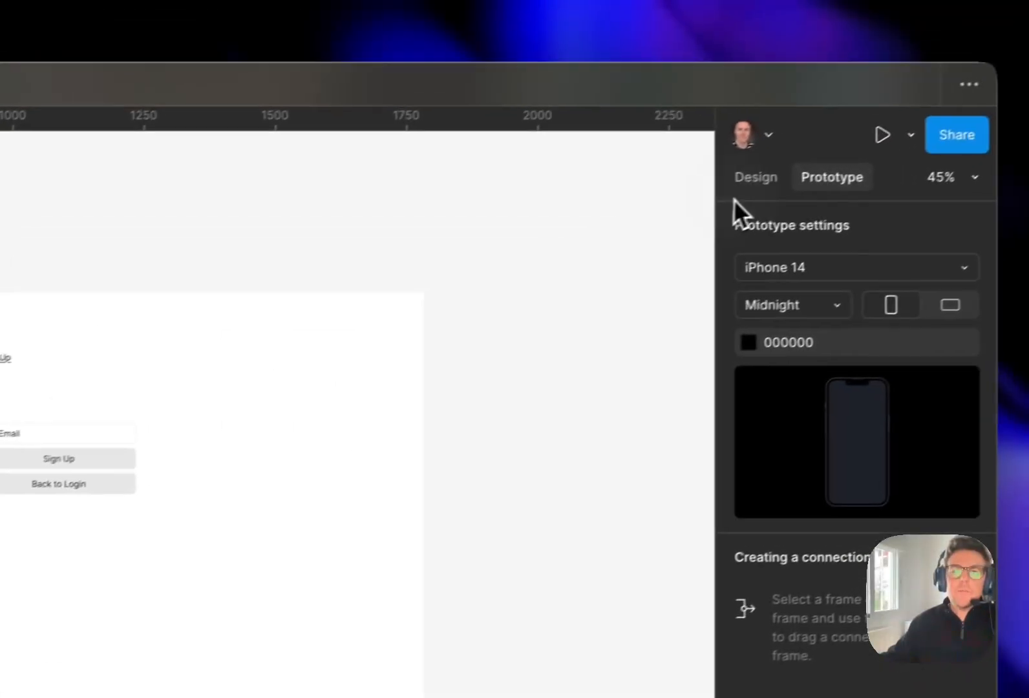
pyautogui.click(731, 194)
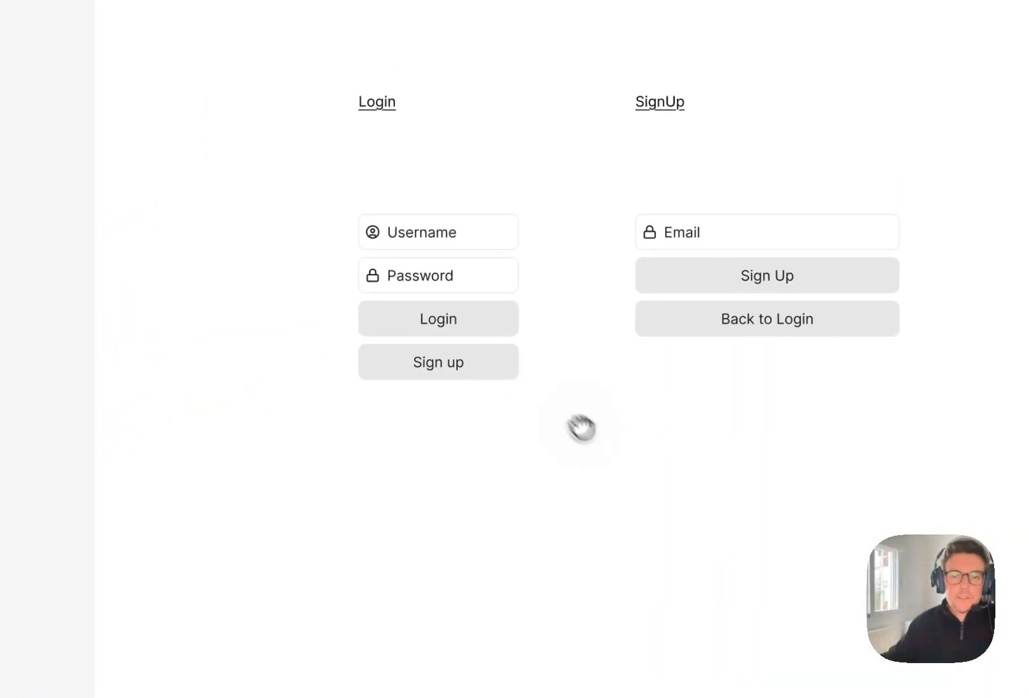
pyautogui.moveTo(592, 425); pyautogui.dragTo(539, 439)
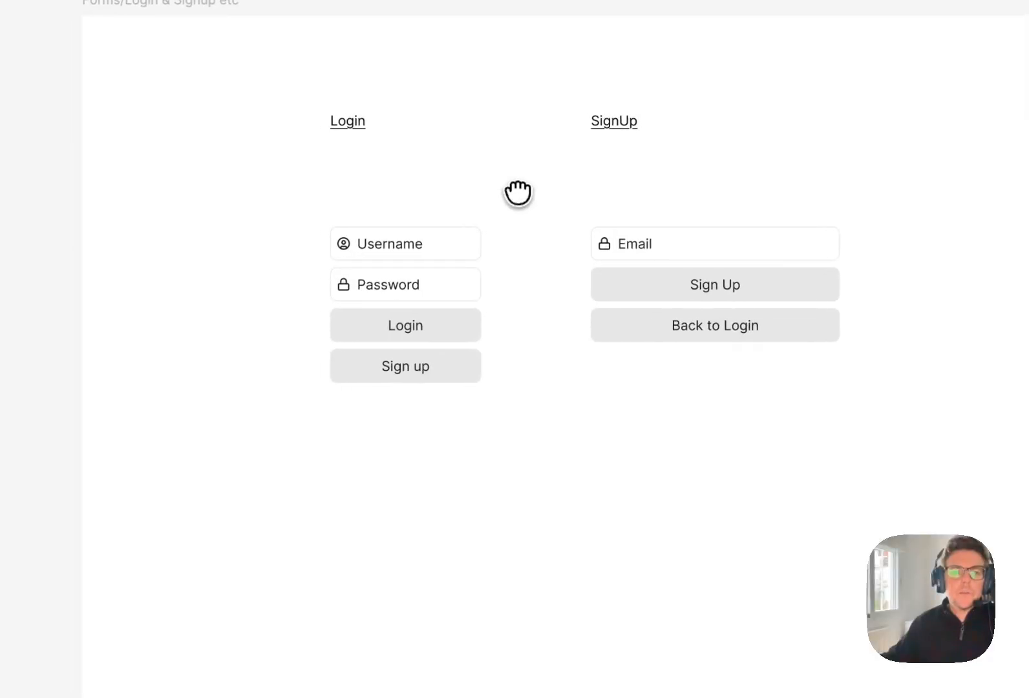
# Step: Go to the main component of the Username input in the Login form
pyautogui.doubleClick(408, 246)
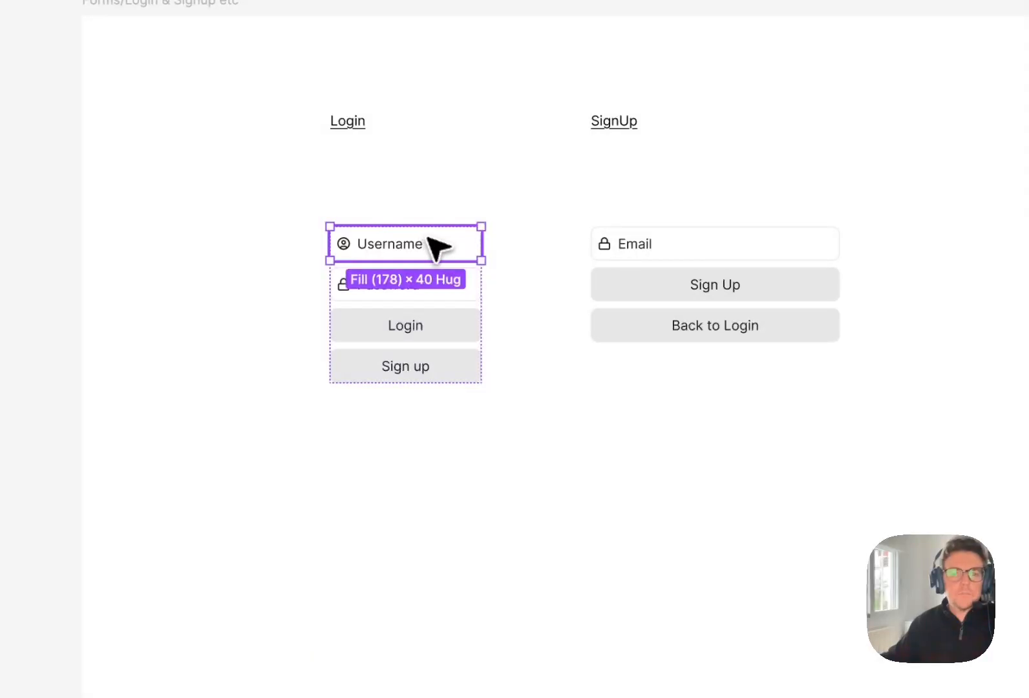
pyautogui.rightClick(427, 249)
pyautogui.moveTo(595, 637)
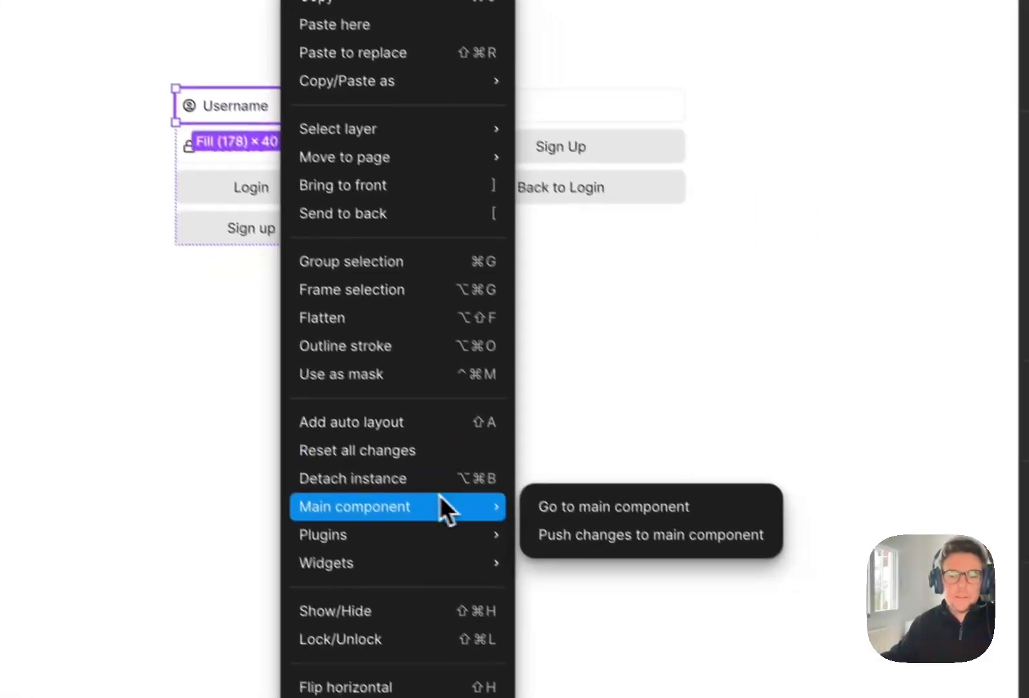
pyautogui.click(558, 492)
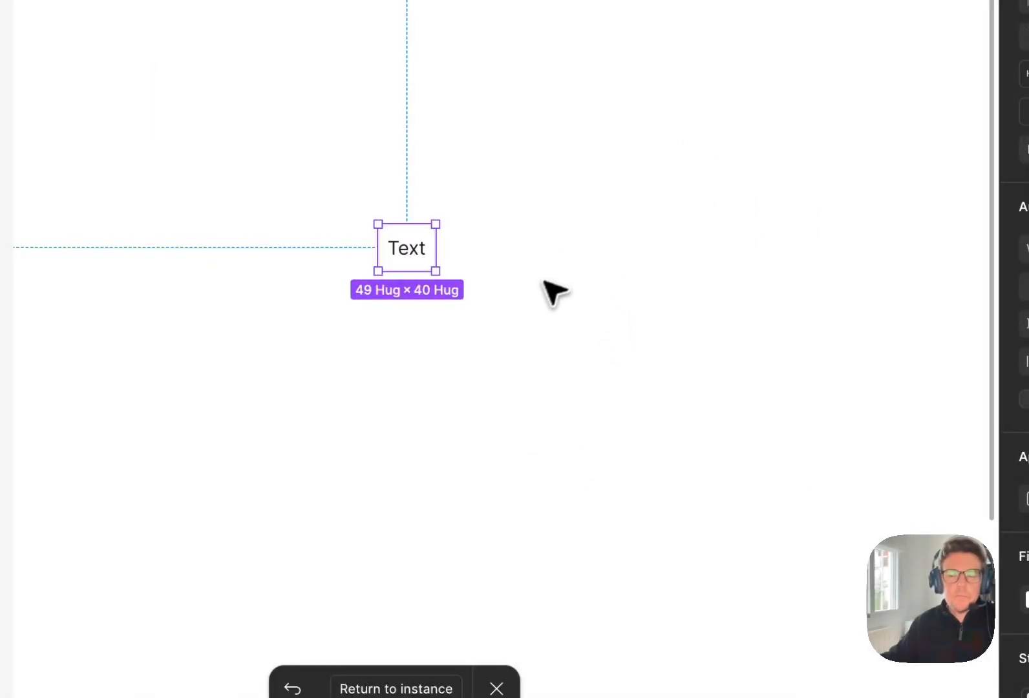
# Step: Add a second variant to the <Input> main component
pyautogui.click(512, 278)
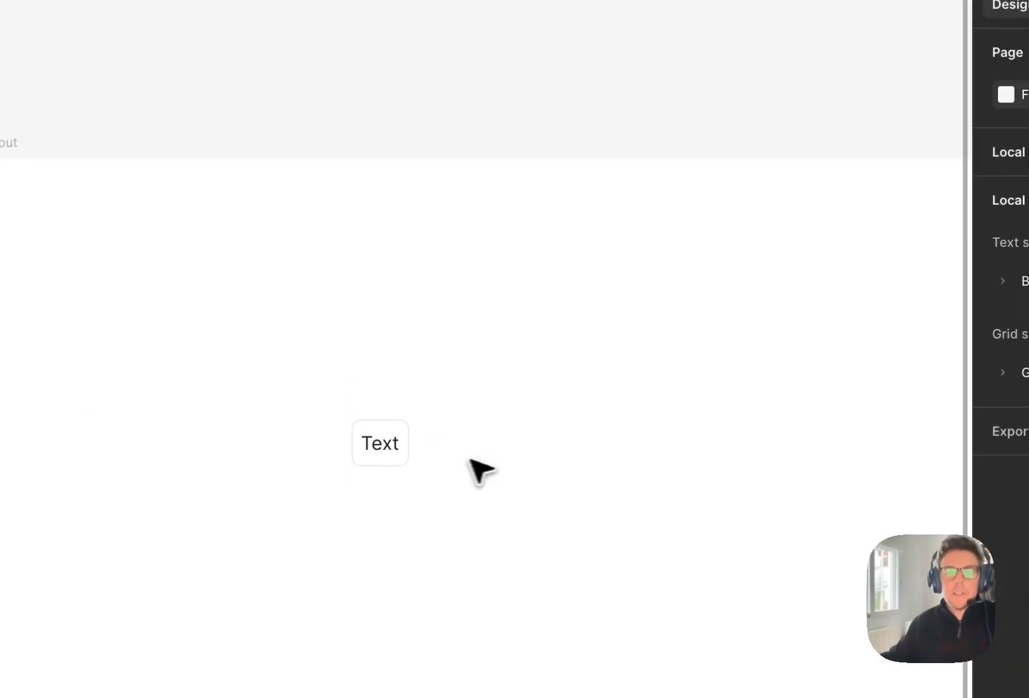
pyautogui.scroll(3, 495, 291)
pyautogui.moveTo(460, 485); pyautogui.dragTo(535, 449)
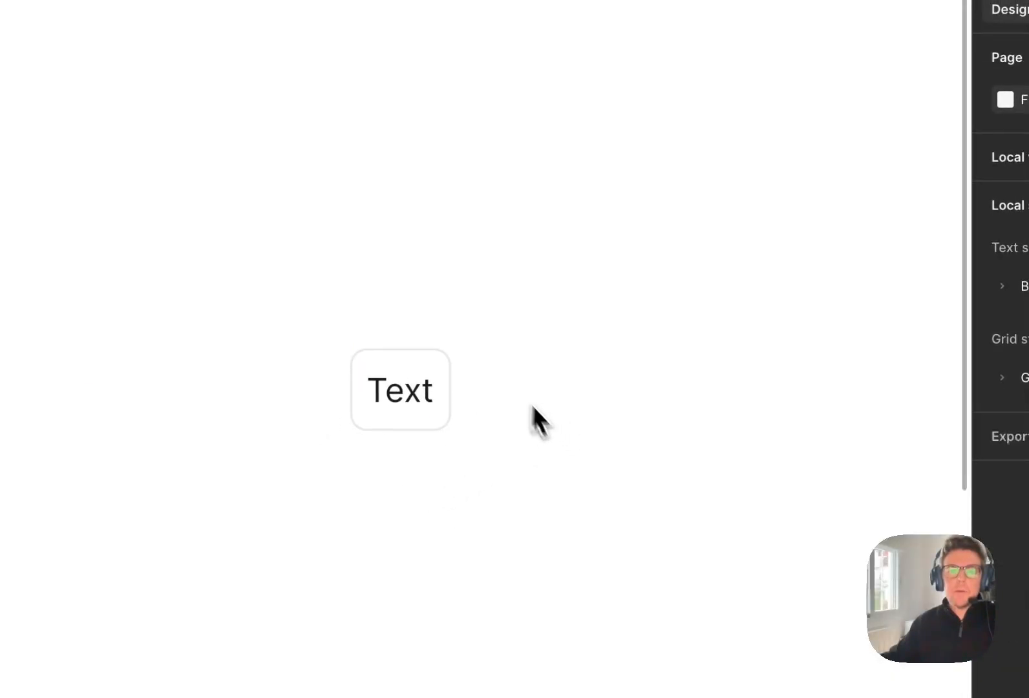
pyautogui.scroll(-2, 517, 486)
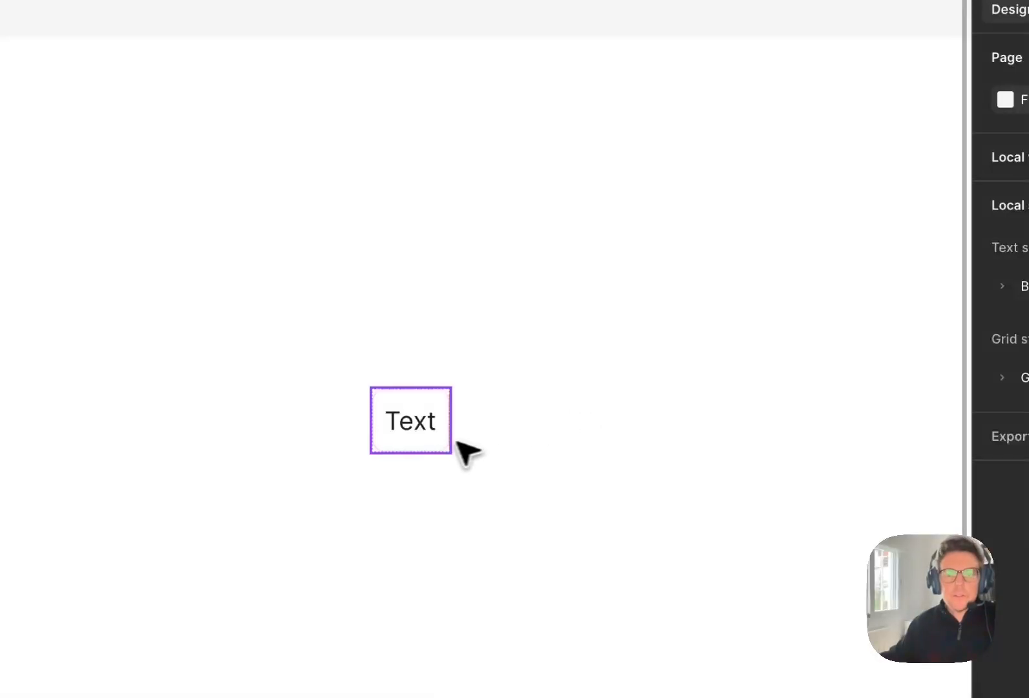
pyautogui.click(435, 440)
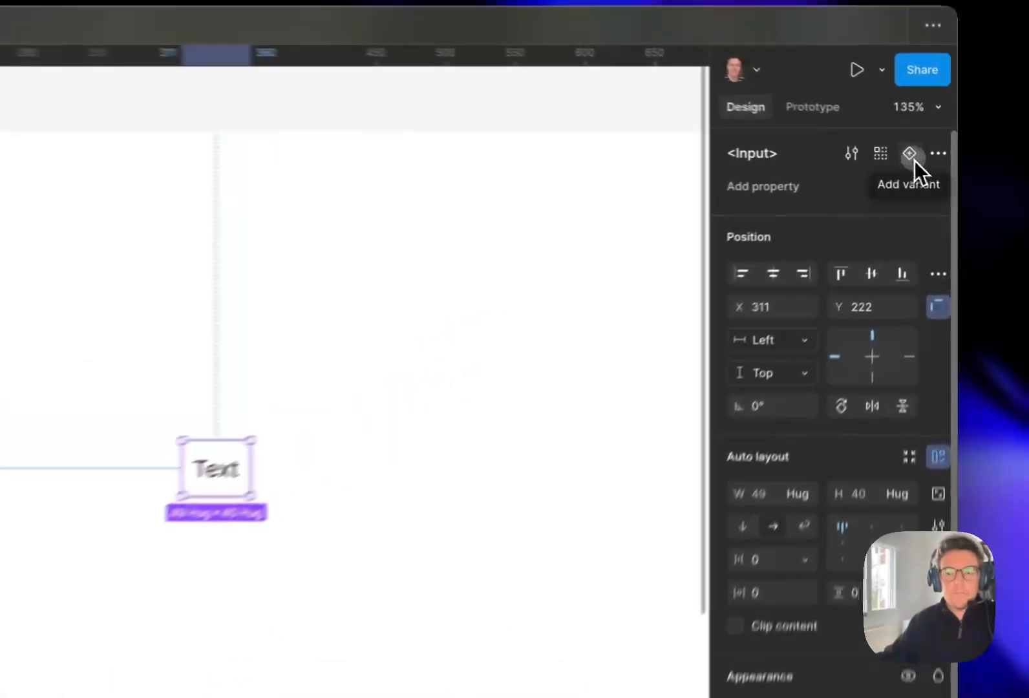
pyautogui.click(931, 158)
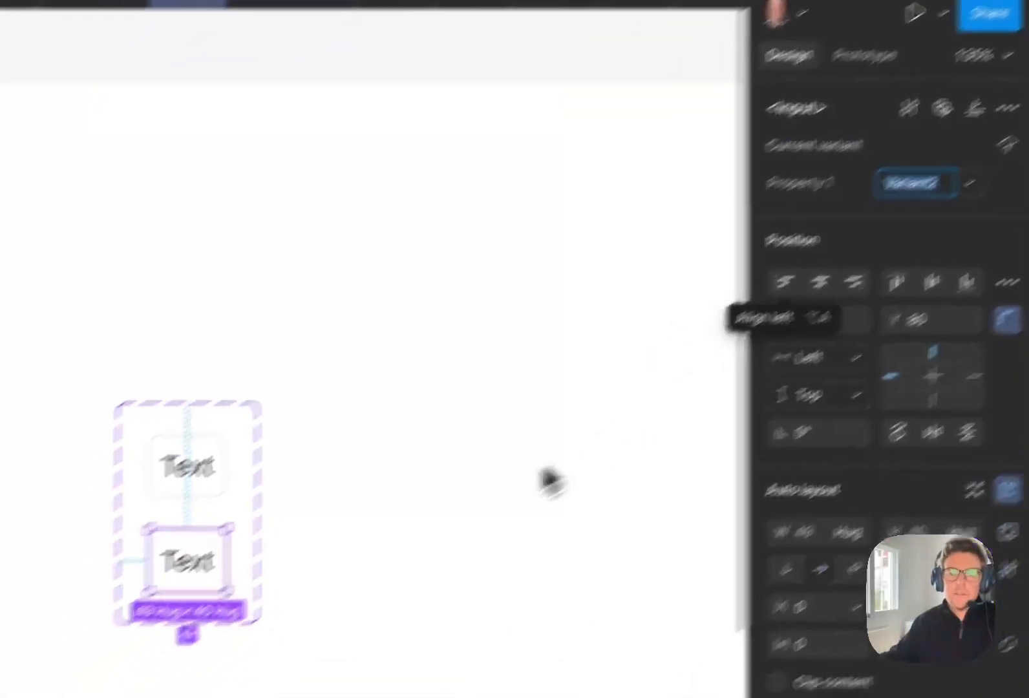
# Step: Apply auto layout to the <Input> component set that holds the two variants
pyautogui.click(314, 285)
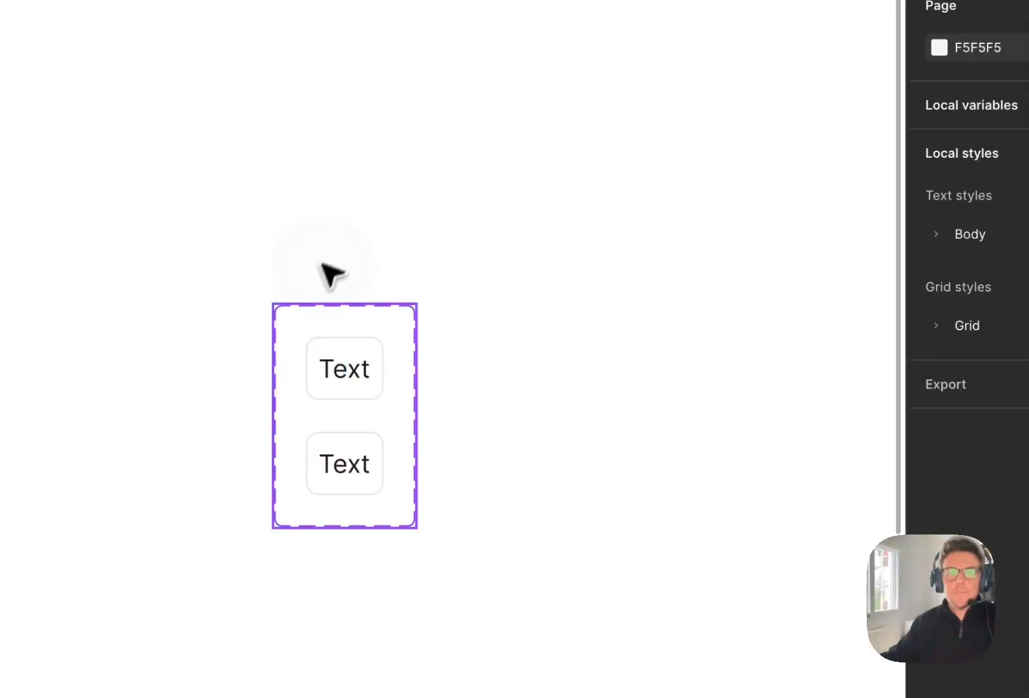
pyautogui.click(282, 325)
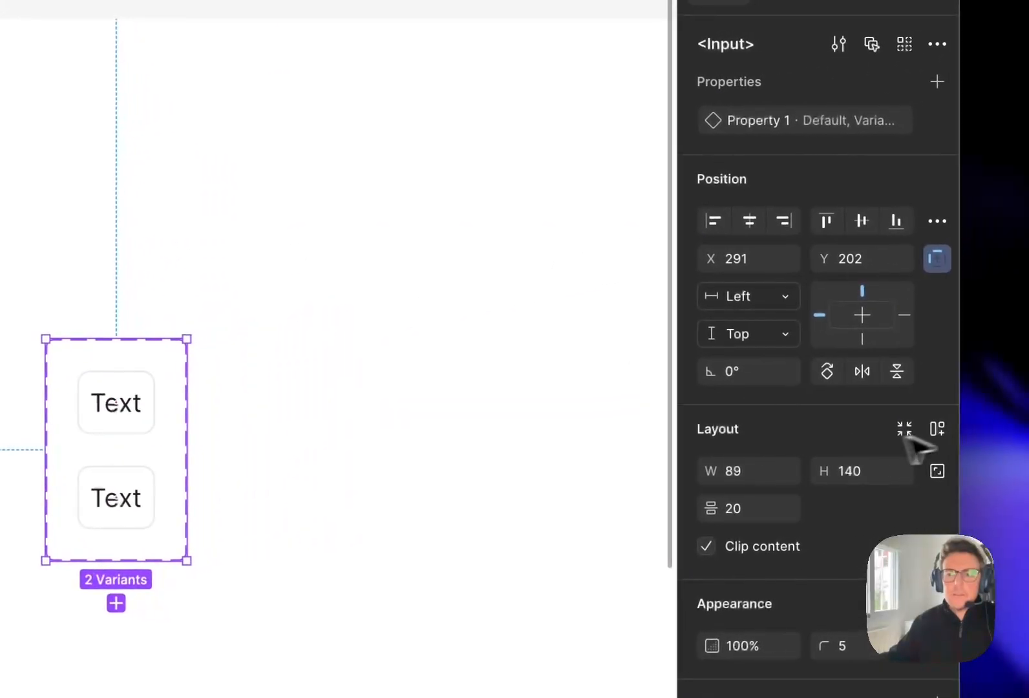
pyautogui.click(937, 431)
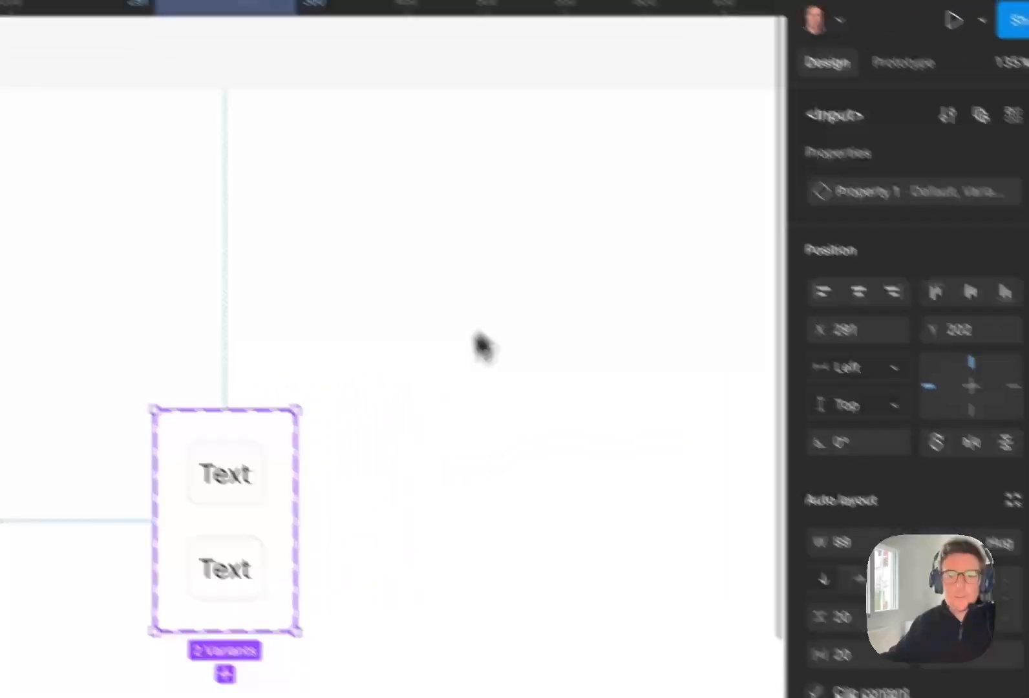
pyautogui.moveTo(453, 490); pyautogui.dragTo(428, 472)
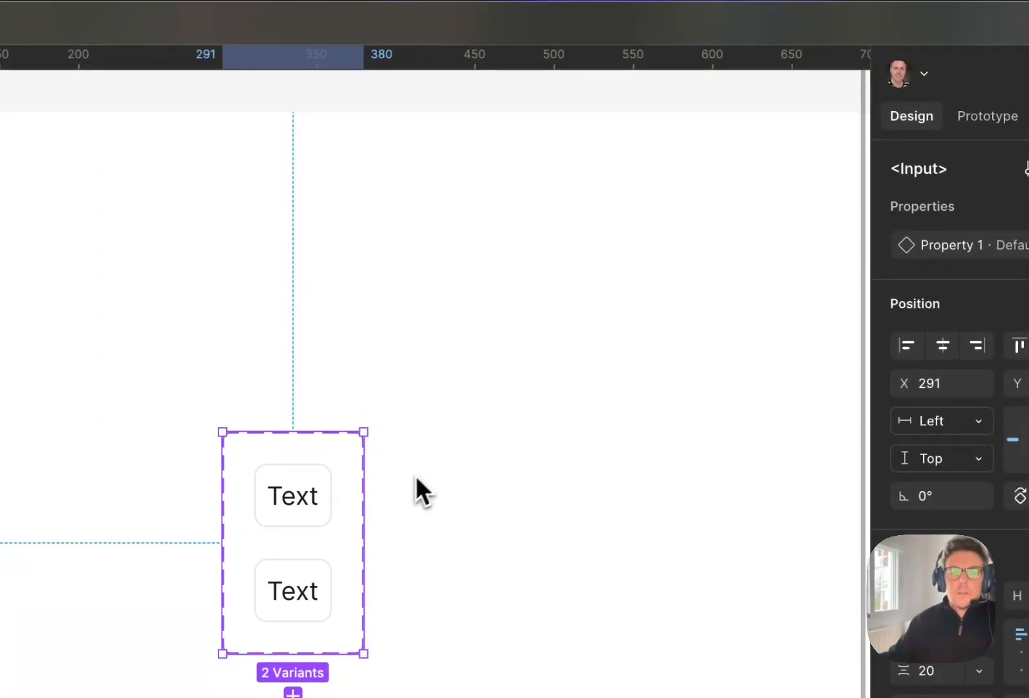
# Step: Rename the <Input> component's variant property from Property 1 to State
pyautogui.click(309, 512)
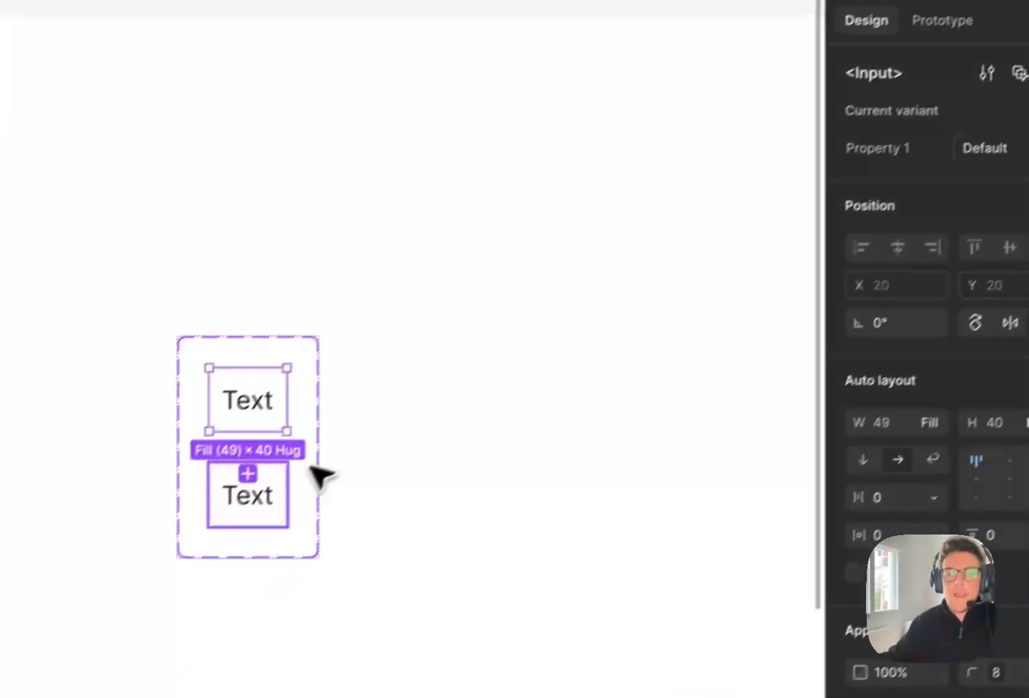
pyautogui.click(119, 622)
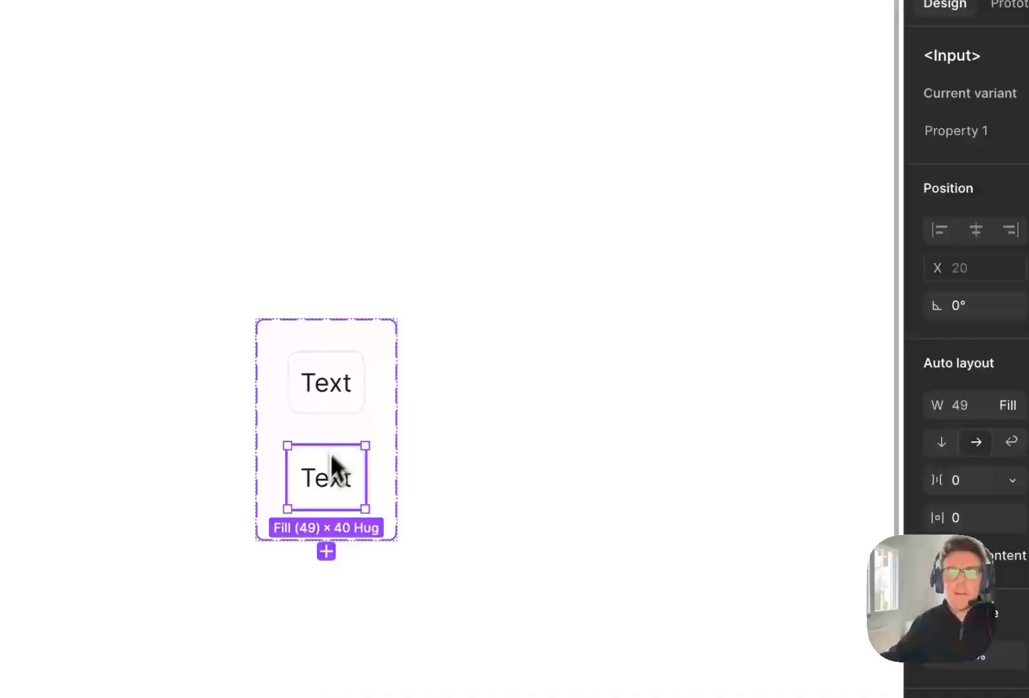
pyautogui.click(94, 572)
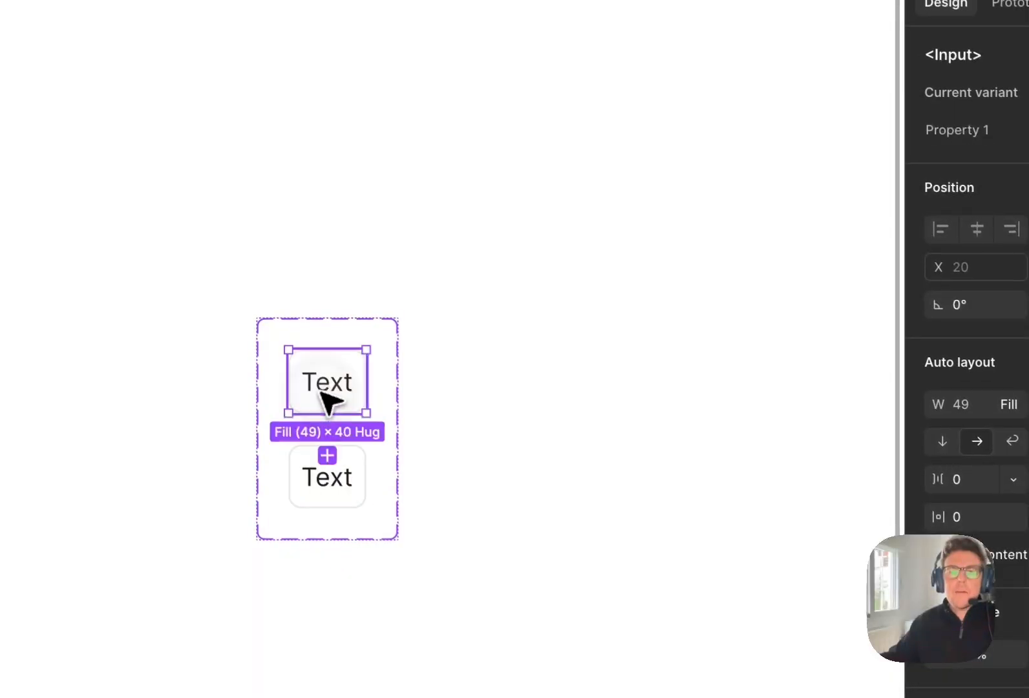
pyautogui.doubleClick(986, 131)
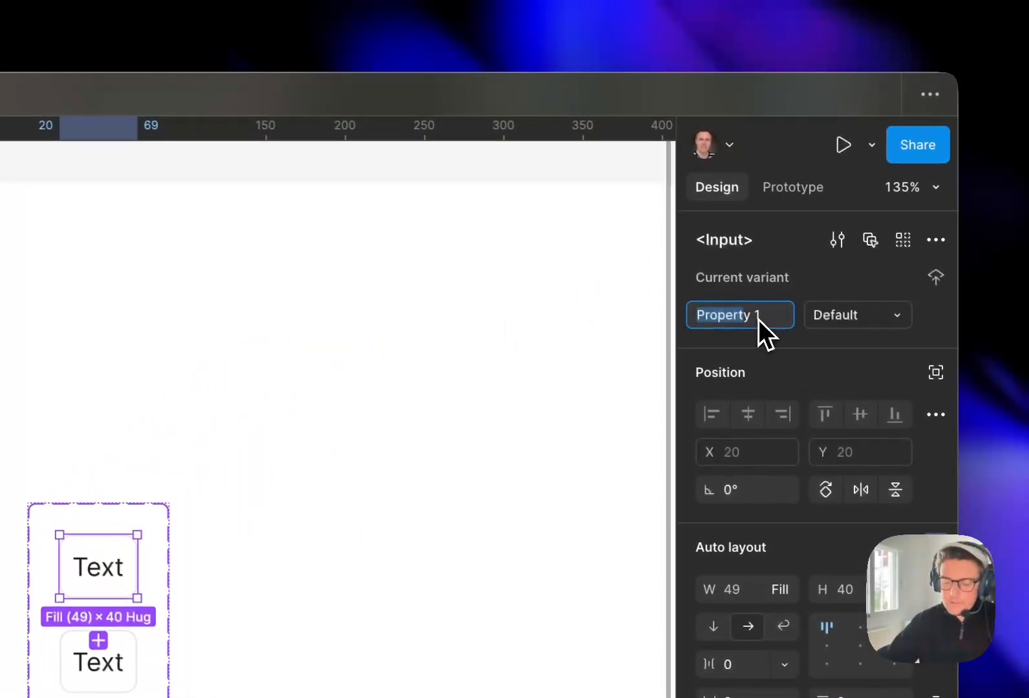
pyautogui.write('State')
pyautogui.press('super+shift+Right')
pyautogui.press('BackSpace')
pyautogui.press('Return')
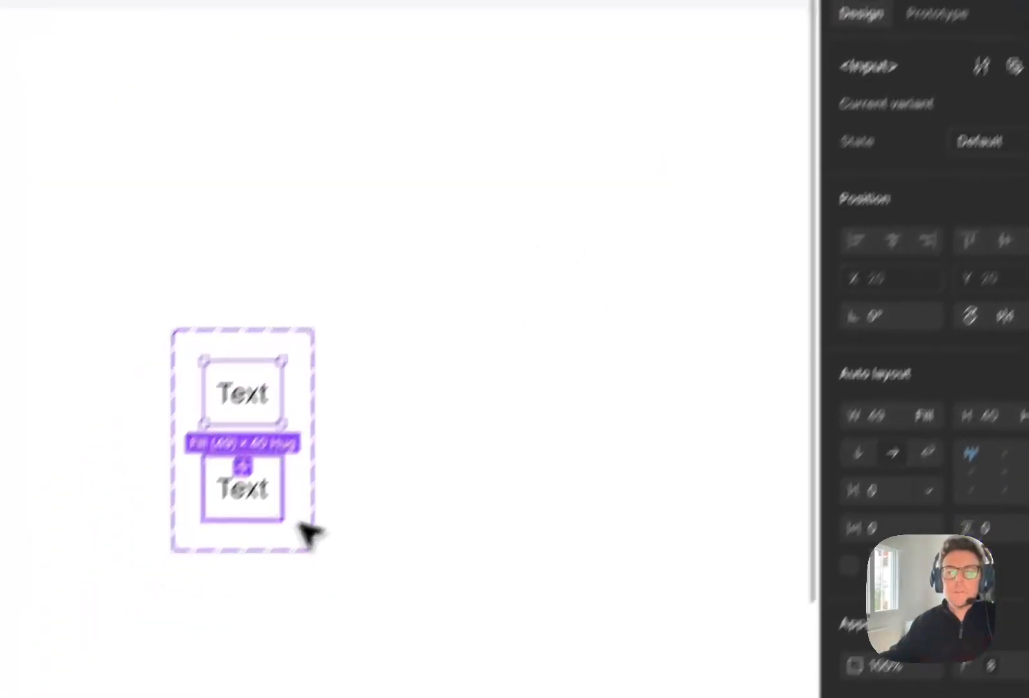
# Step: Set the State value of the lower <Input> variant to Hover
pyautogui.click(98, 661)
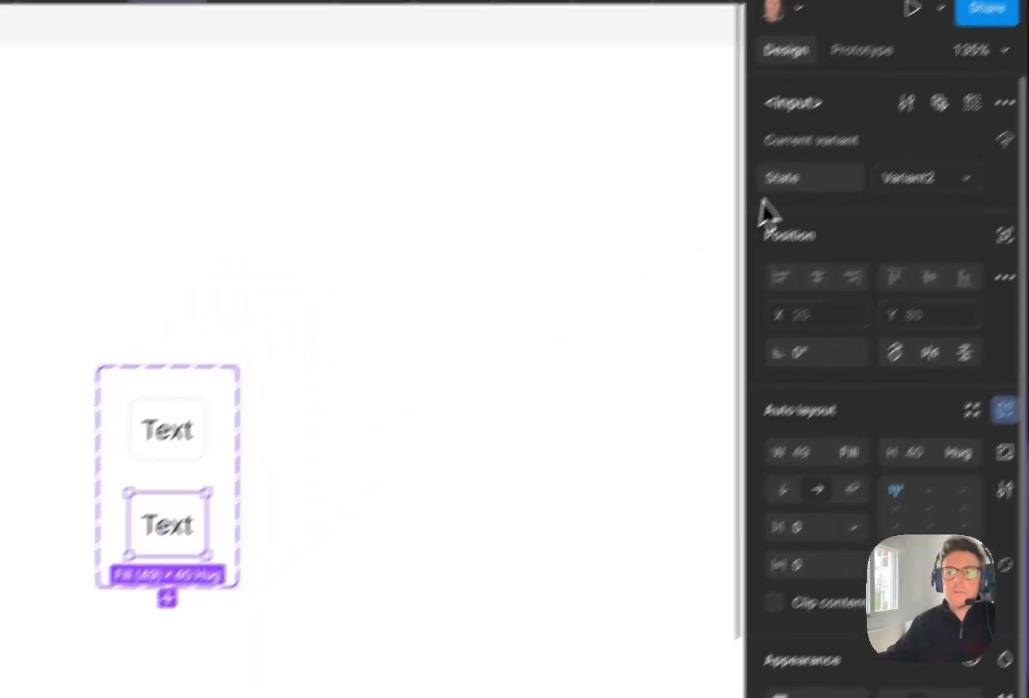
pyautogui.click(929, 185)
pyautogui.write('H')
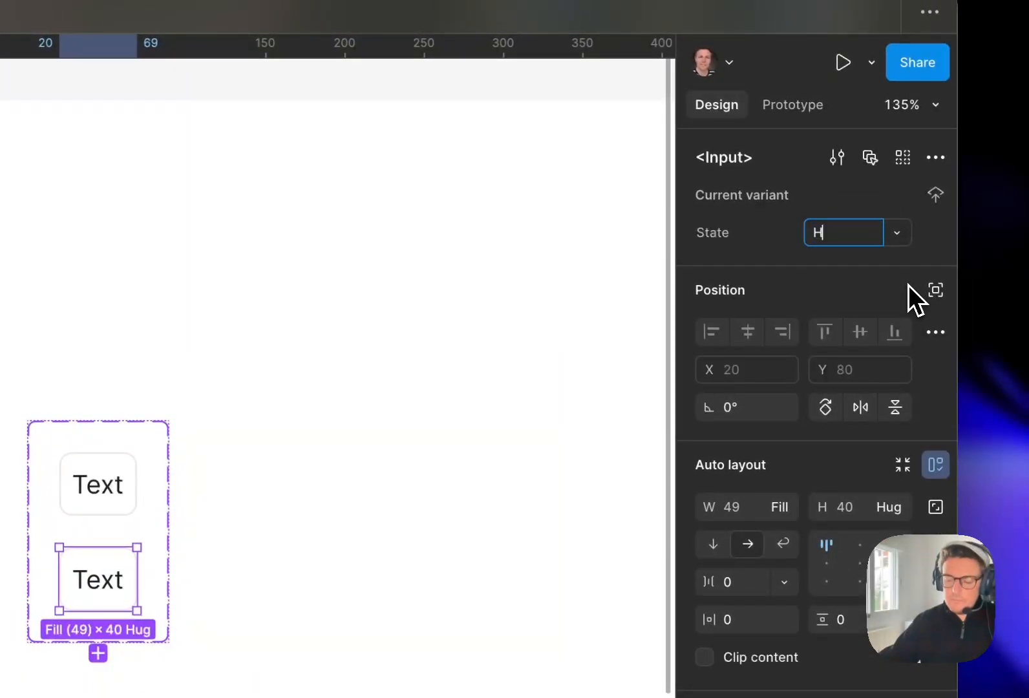
pyautogui.write('over')
pyautogui.press('Return')
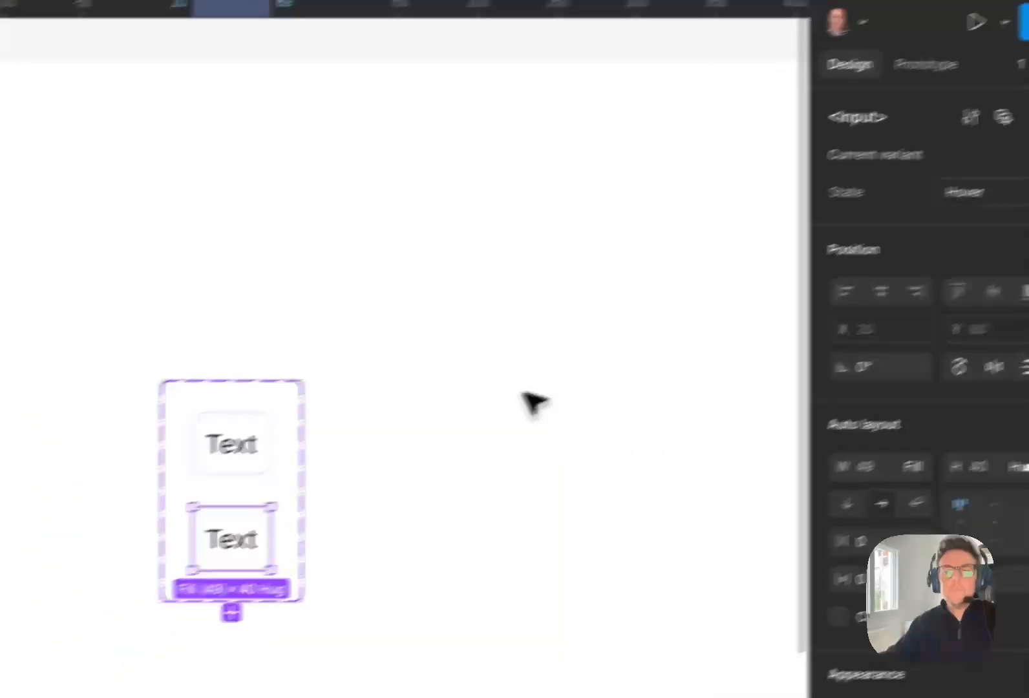
pyautogui.click(303, 471)
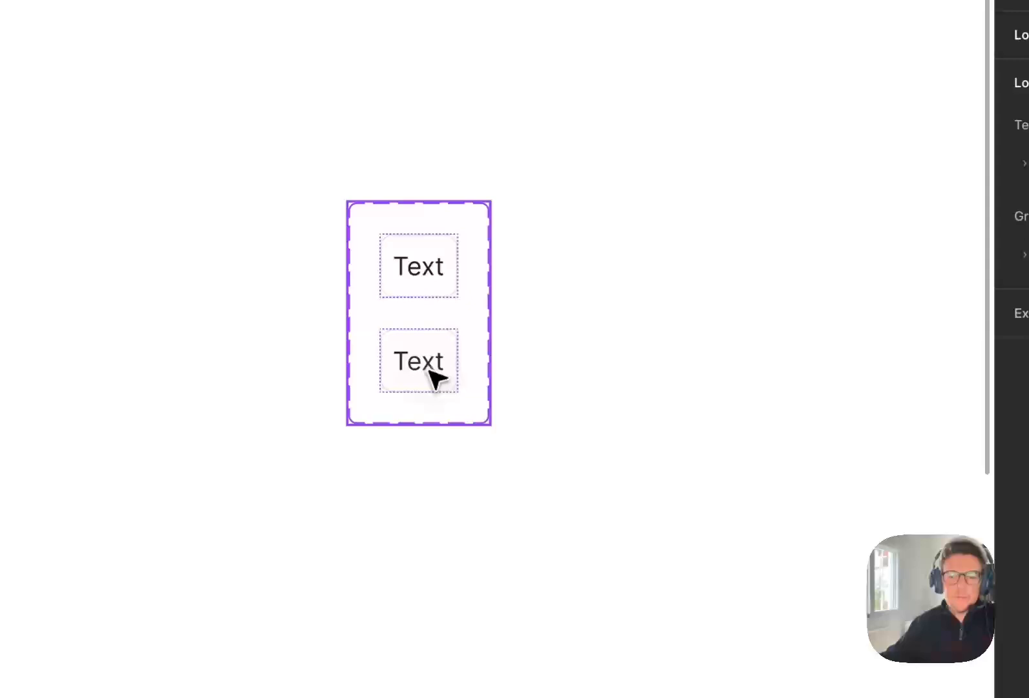
pyautogui.click(543, 371)
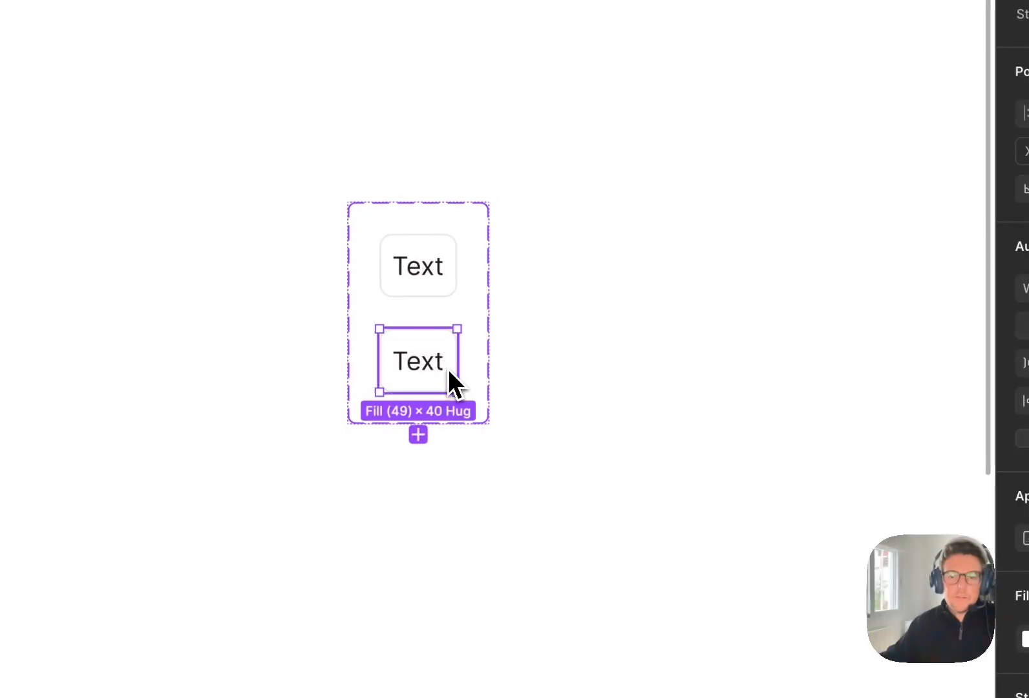
pyautogui.moveTo(602, 347); pyautogui.dragTo(574, 352)
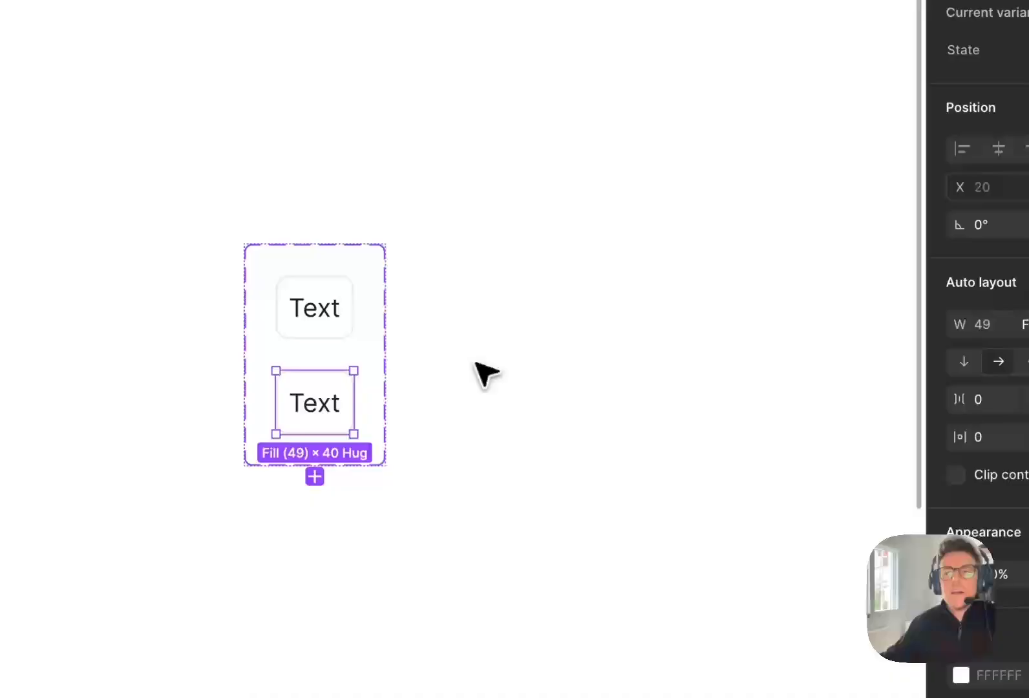
pyautogui.click(213, 480)
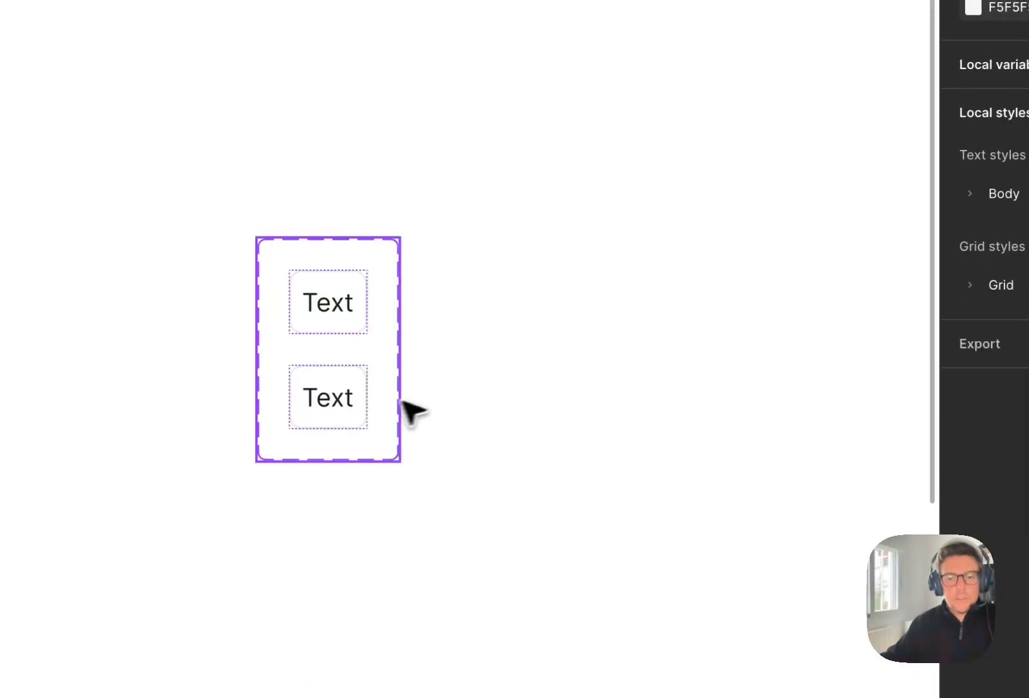
# Step: Check the library colors available for the stroke of the Hover <Input> variant
pyautogui.click(351, 414)
pyautogui.click(356, 413)
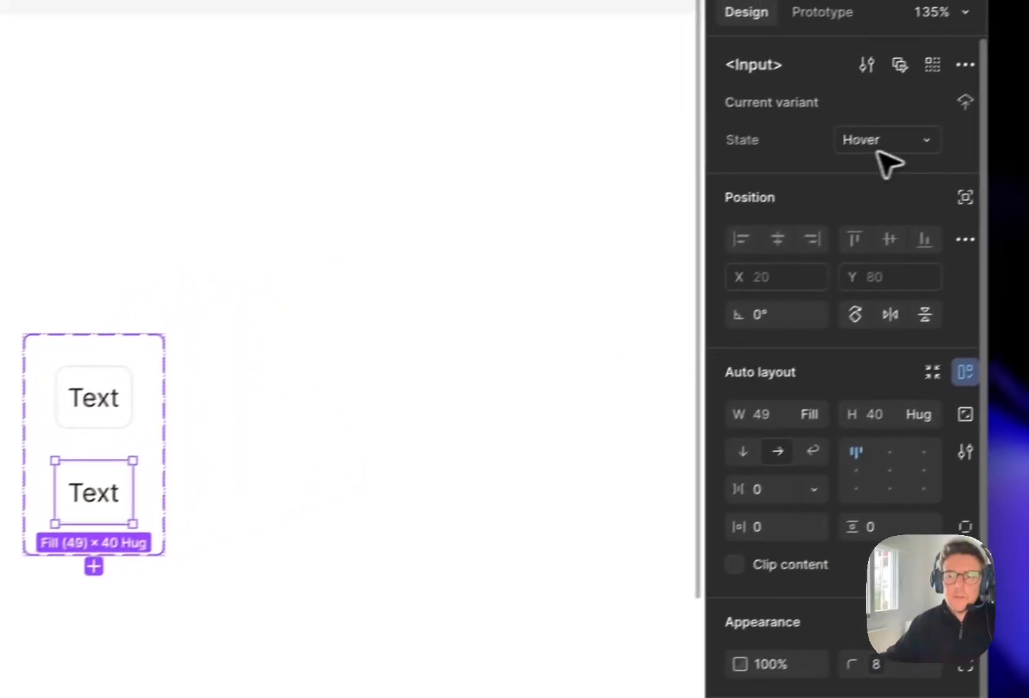
pyautogui.scroll(-5, 843, 405)
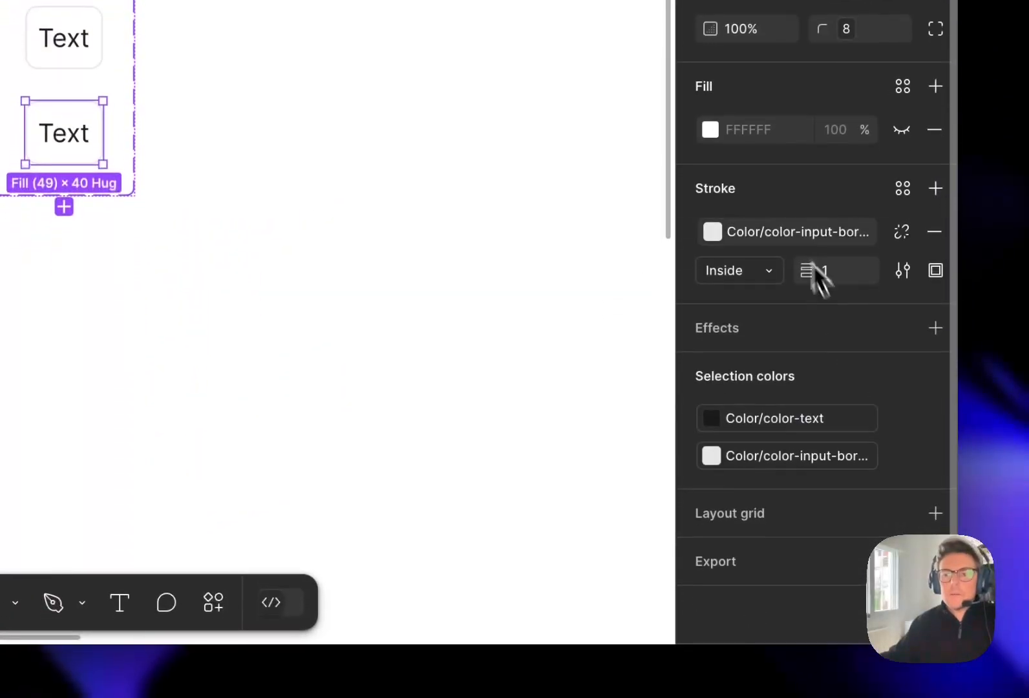
pyautogui.click(713, 305)
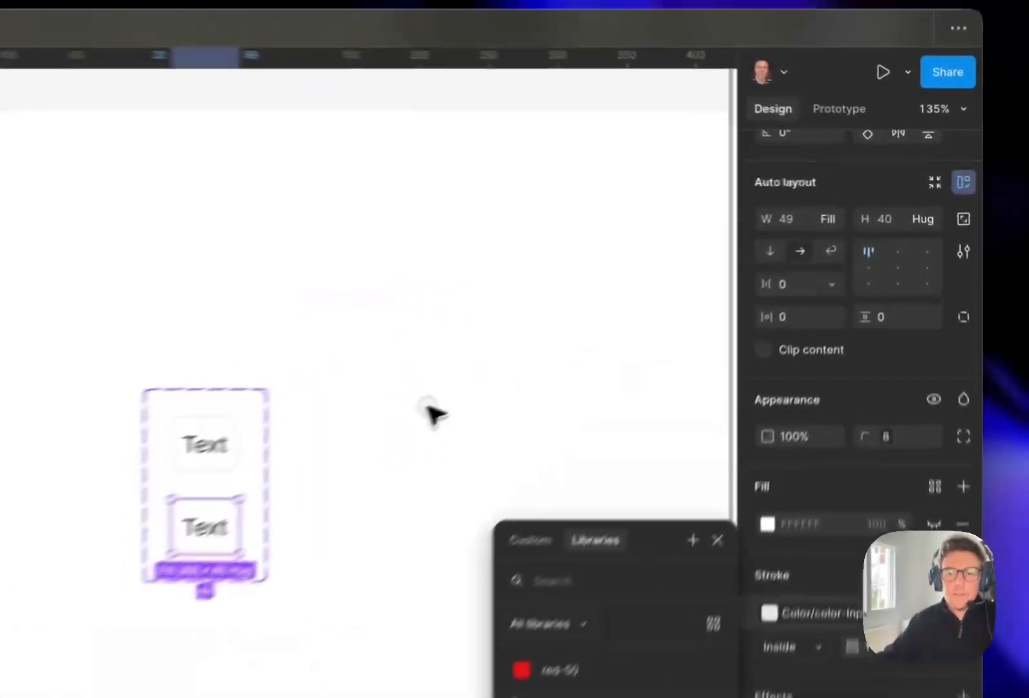
pyautogui.click(638, 306)
# Step: Create a color variable named color-input-border-hover in the Color group of the Theme variables
pyautogui.click(940, 322)
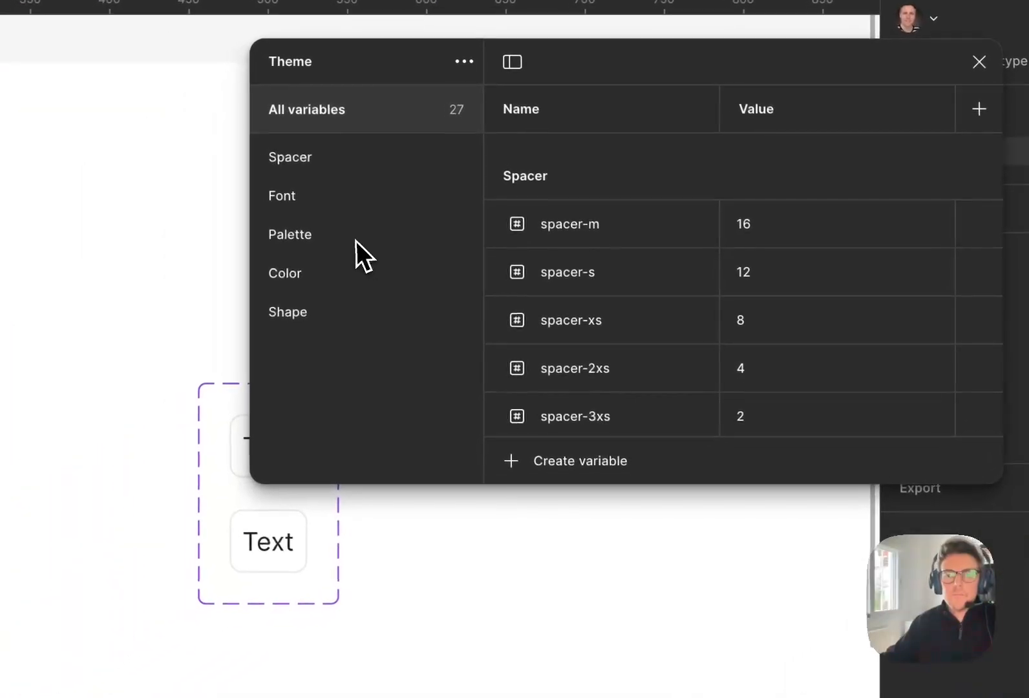
pyautogui.click(342, 273)
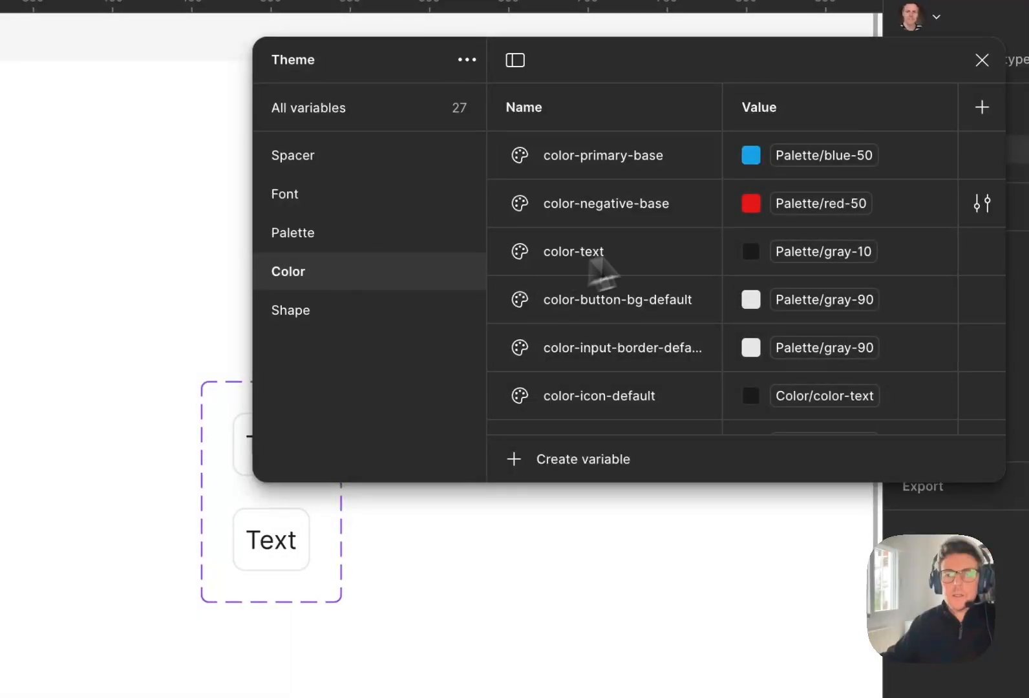
pyautogui.scroll(-2, 642, 326)
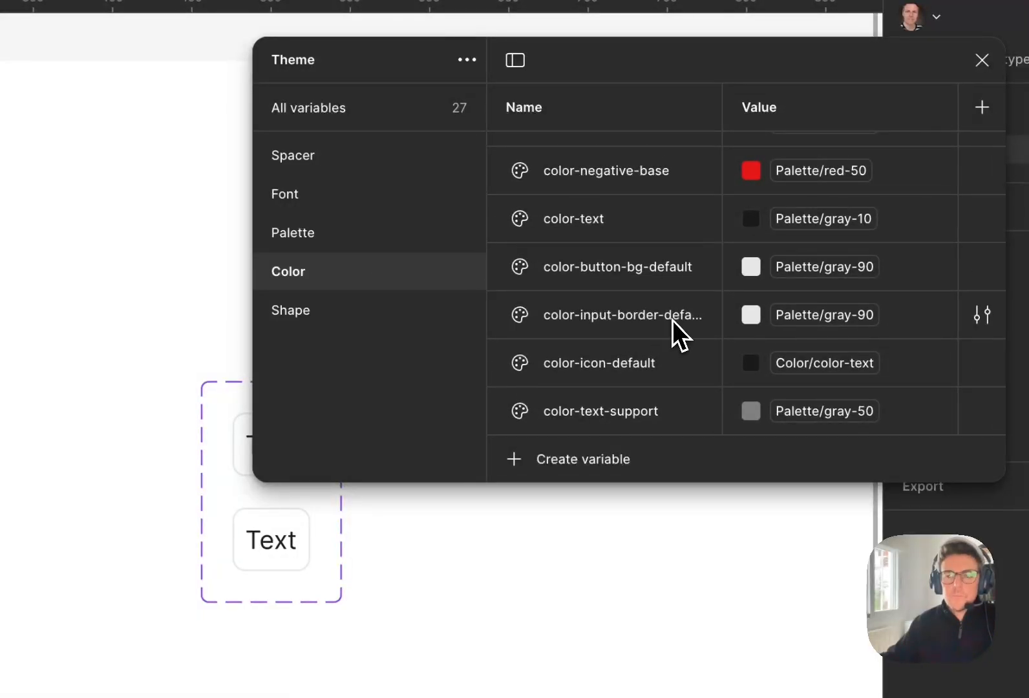
pyautogui.click(608, 464)
pyautogui.click(607, 501)
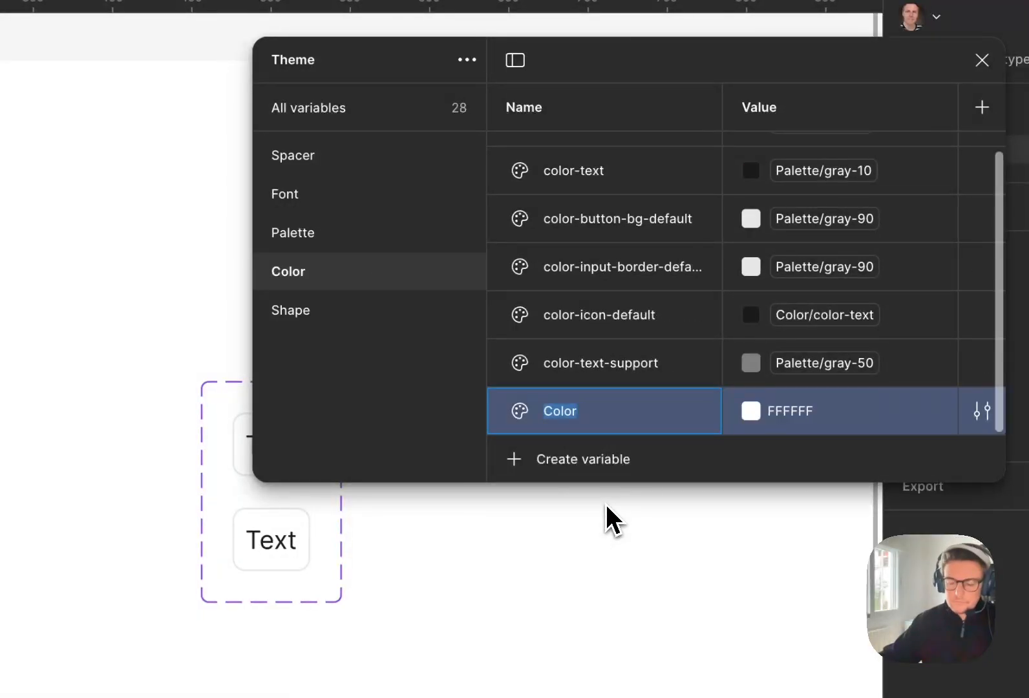
pyautogui.write('color-')
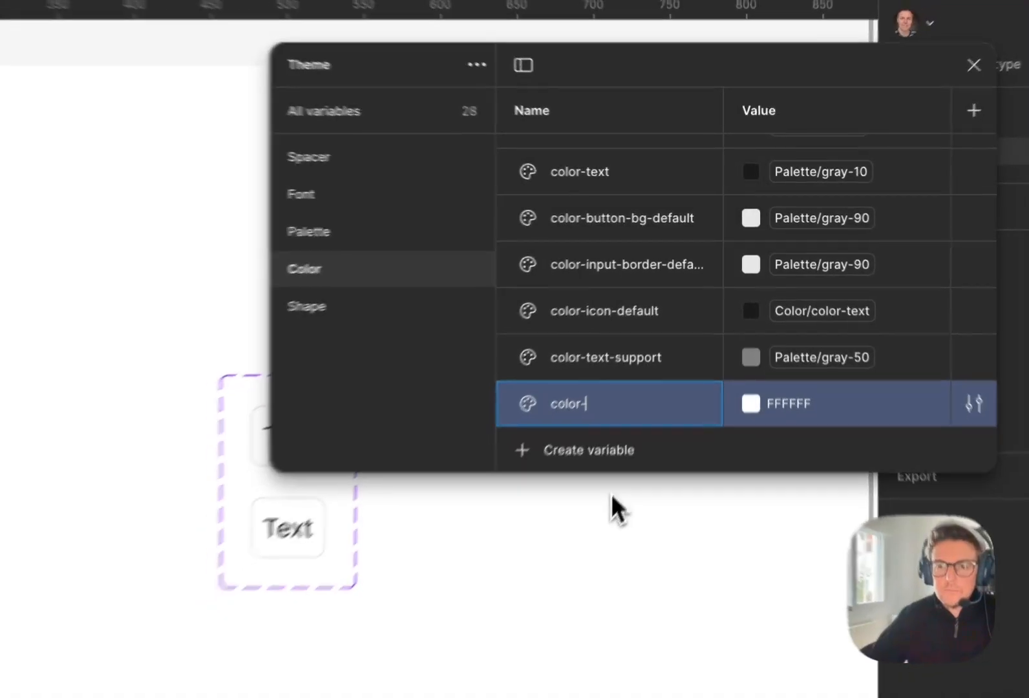
pyautogui.write('input-')
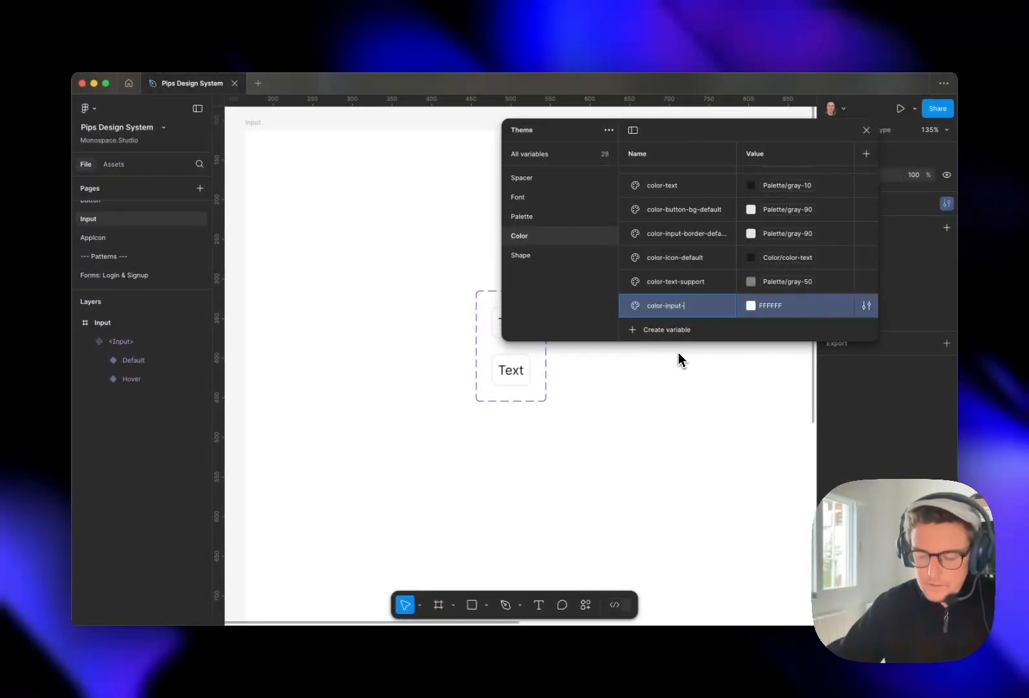
pyautogui.write('border-hover')
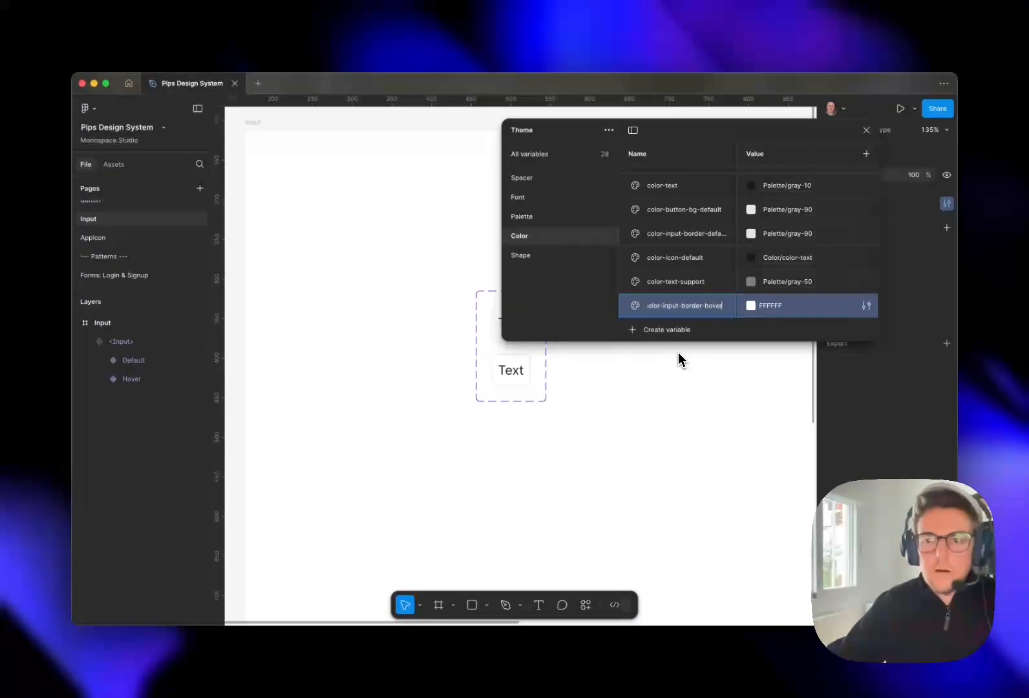
pyautogui.press('Return')
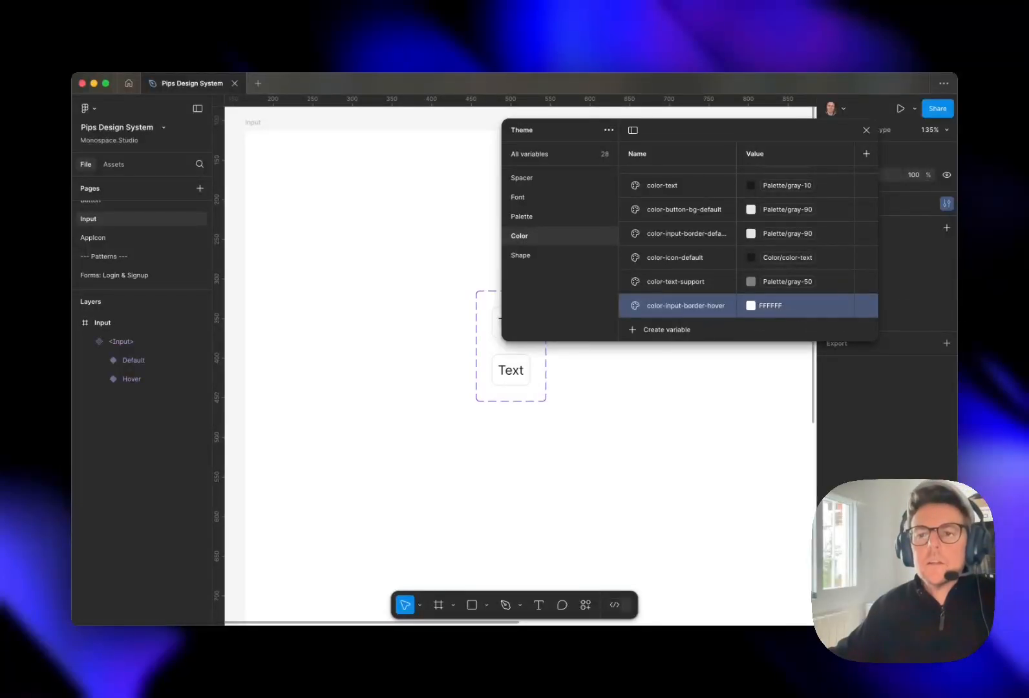
# Step: Link the color-input-border-hover variable's value to the Palette color gray-10
pyautogui.click(750, 305)
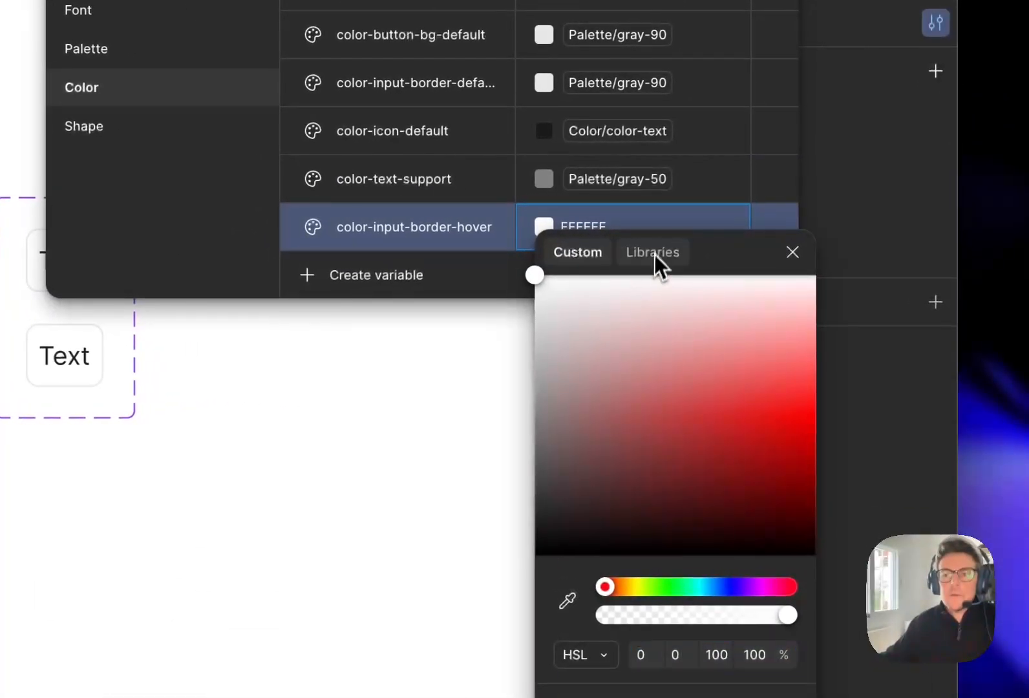
pyautogui.click(654, 254)
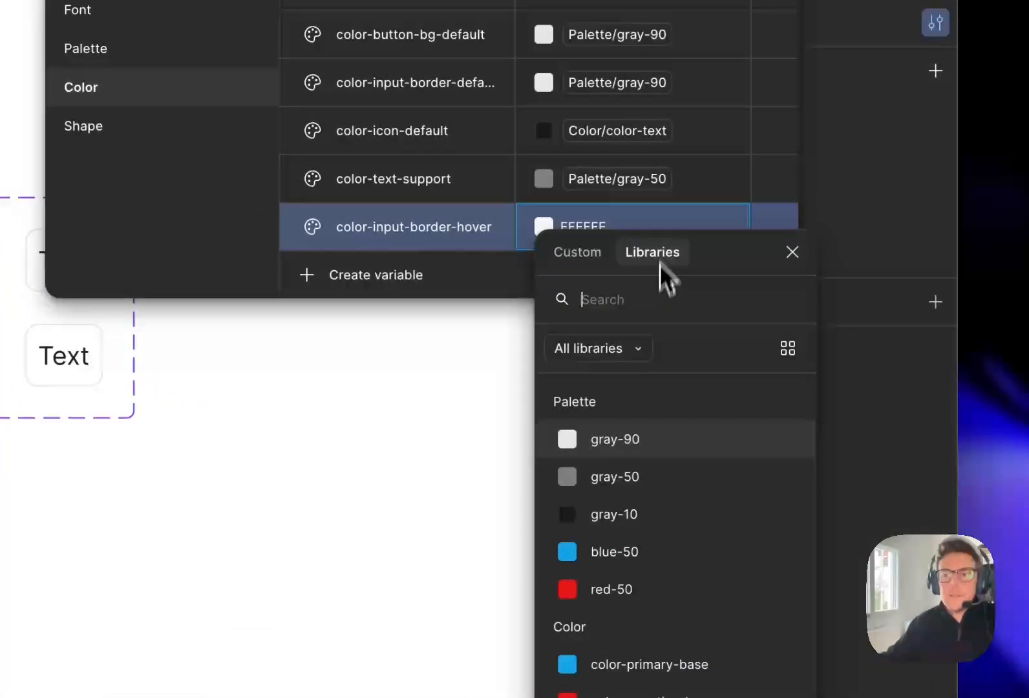
pyautogui.click(654, 515)
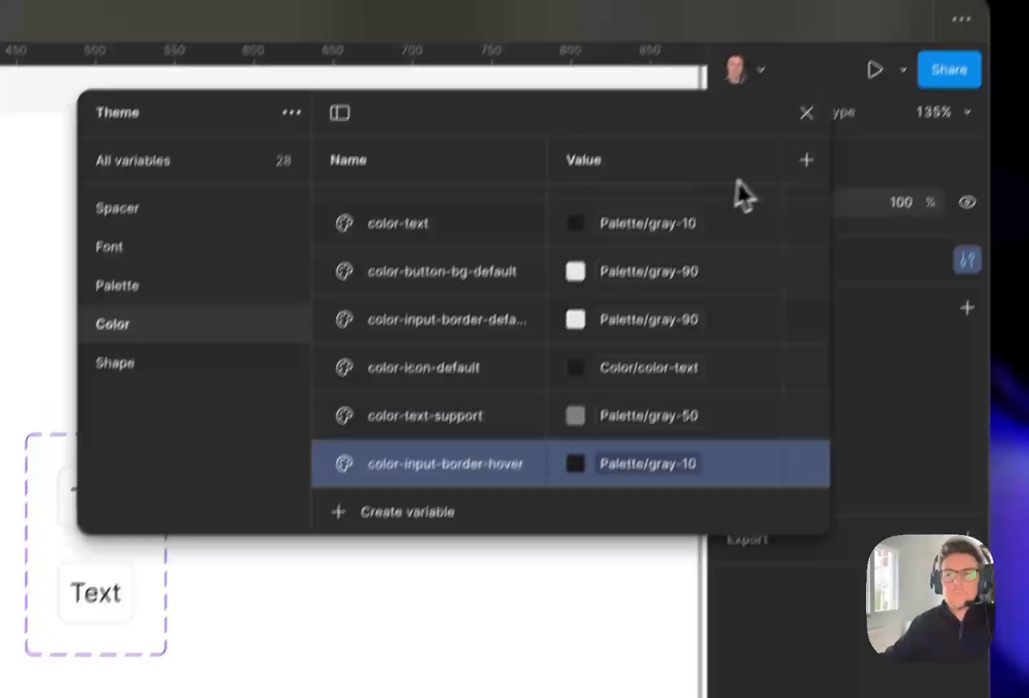
# Step: Apply the color-input-border-hover variable to the stroke of the Hover <Input> variant
pyautogui.click(806, 113)
pyautogui.click(97, 595)
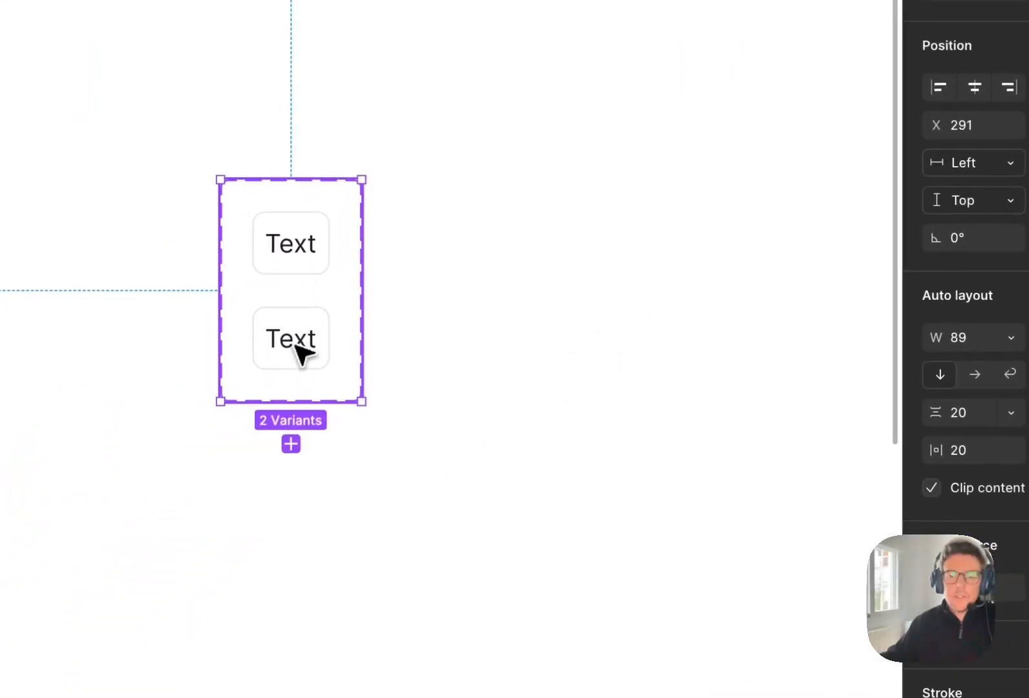
pyautogui.click(96, 595)
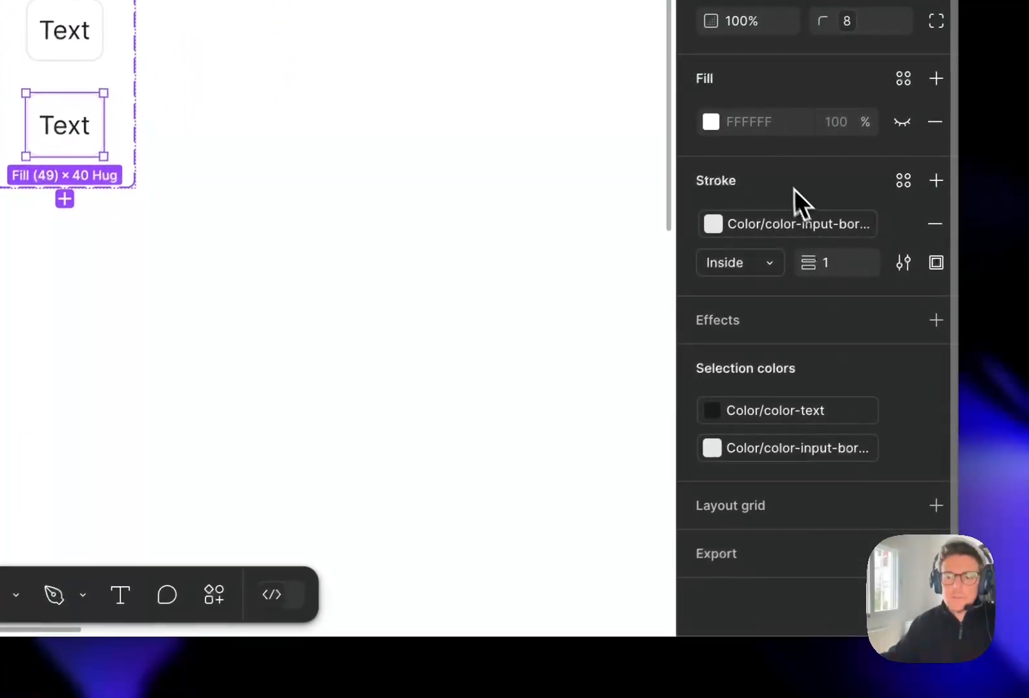
pyautogui.click(711, 447)
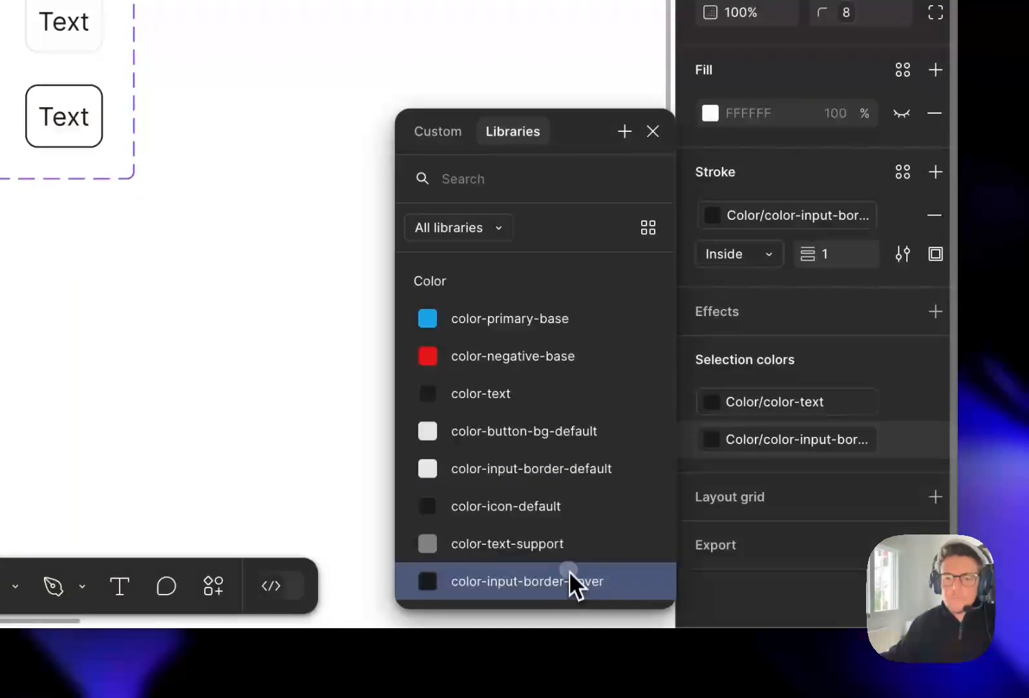
pyautogui.click(459, 229)
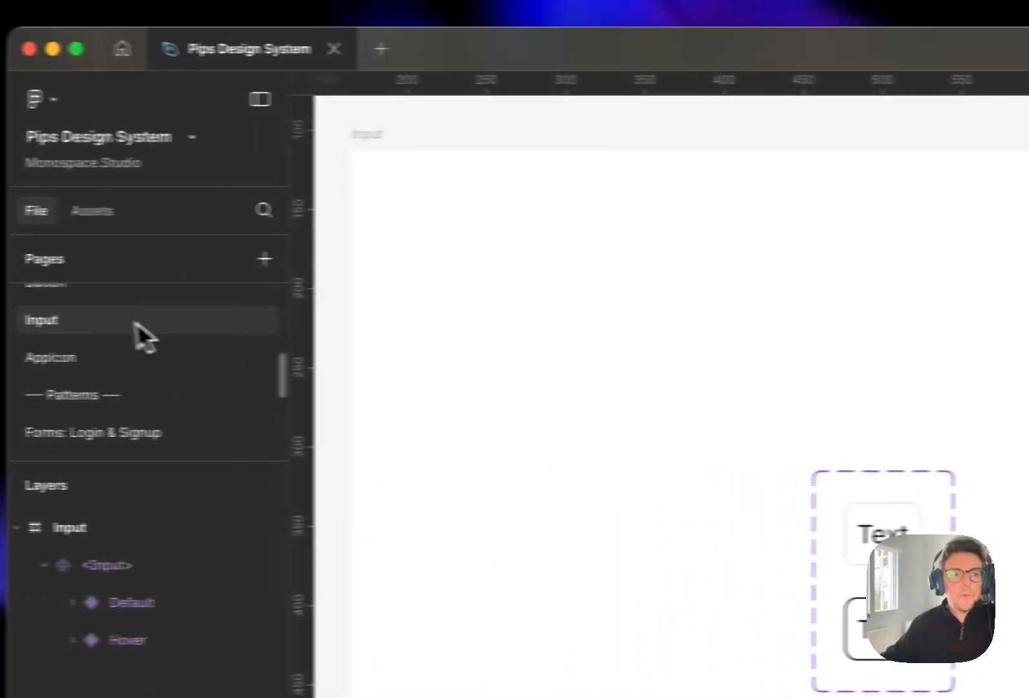
# Step: Select the Username input in the m/Login frame on the Prototype page and go to its main component
pyautogui.scroll(-3, 144, 333)
pyautogui.scroll(-1, 126, 340)
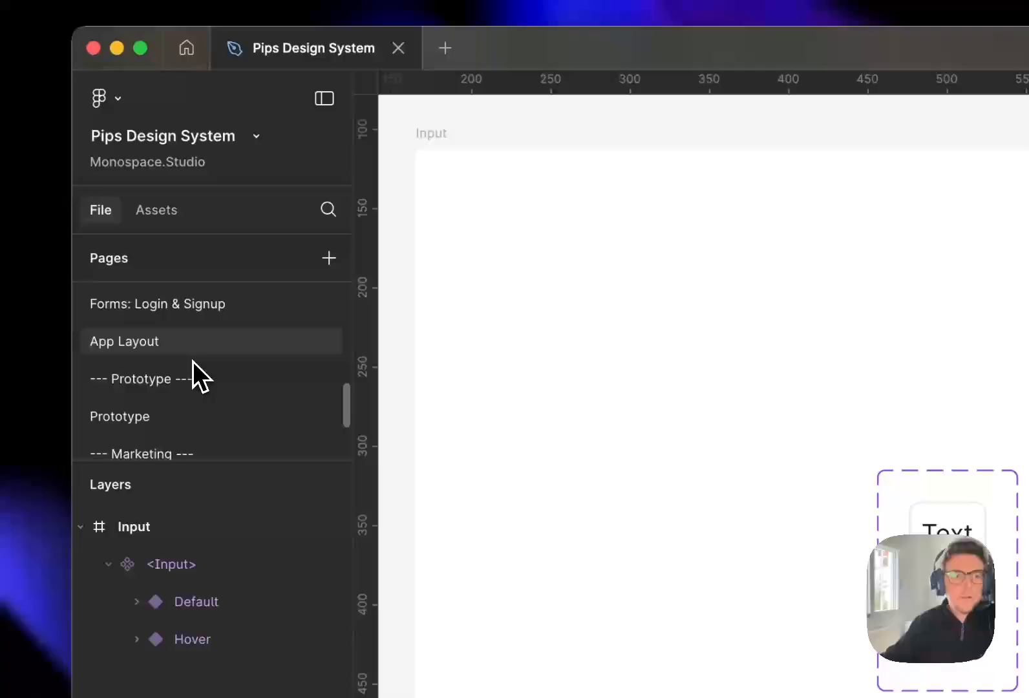
pyautogui.click(183, 409)
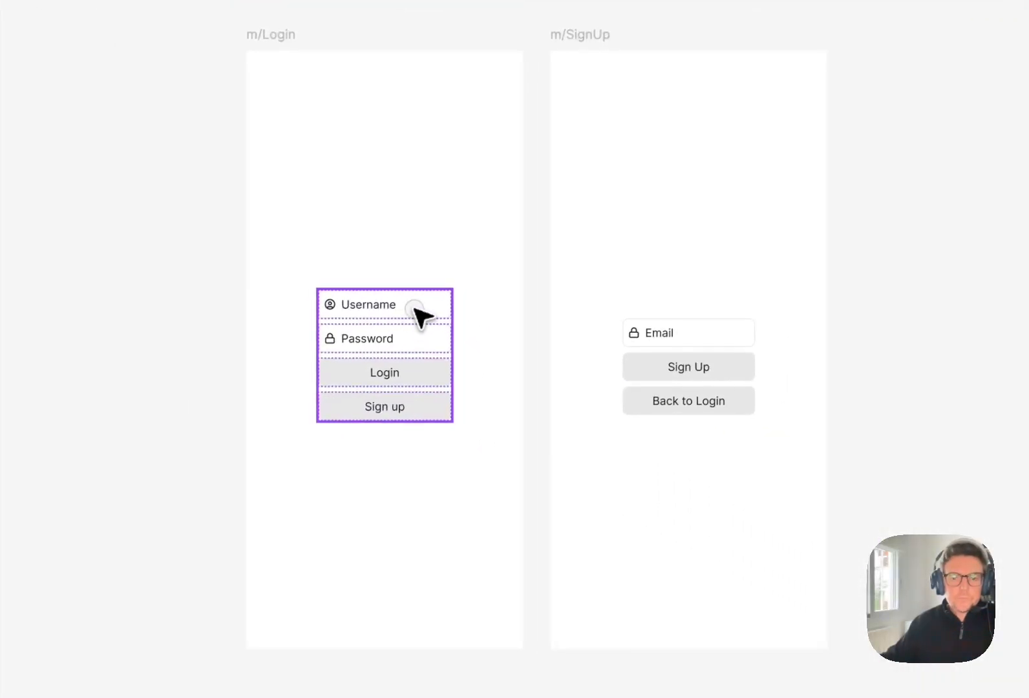
pyautogui.doubleClick(414, 310)
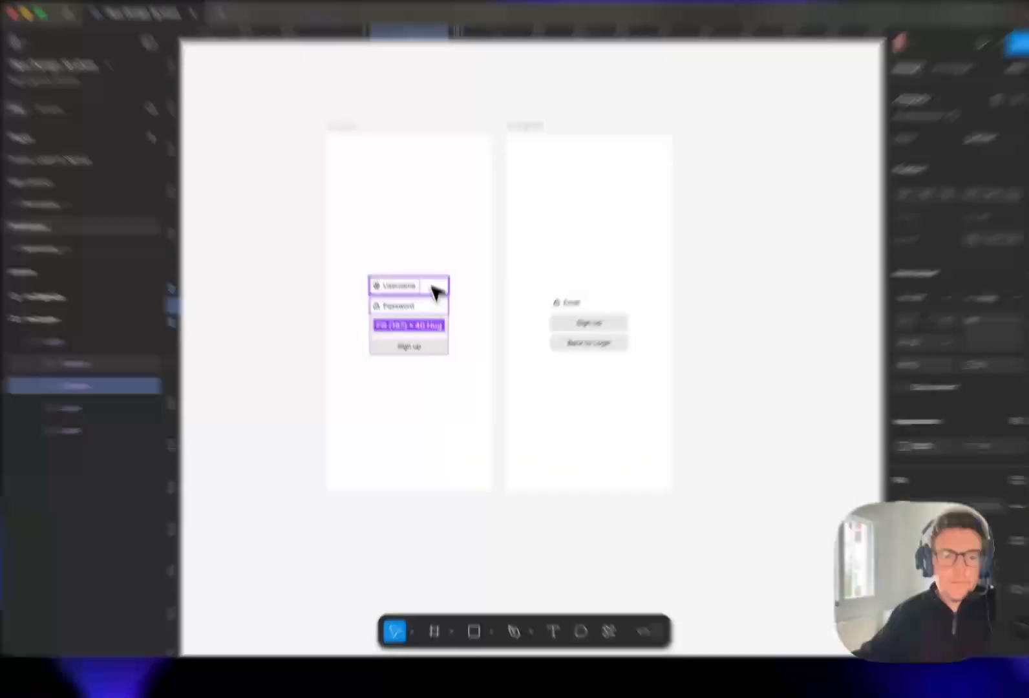
pyautogui.press('Delete')
pyautogui.click(440, 319)
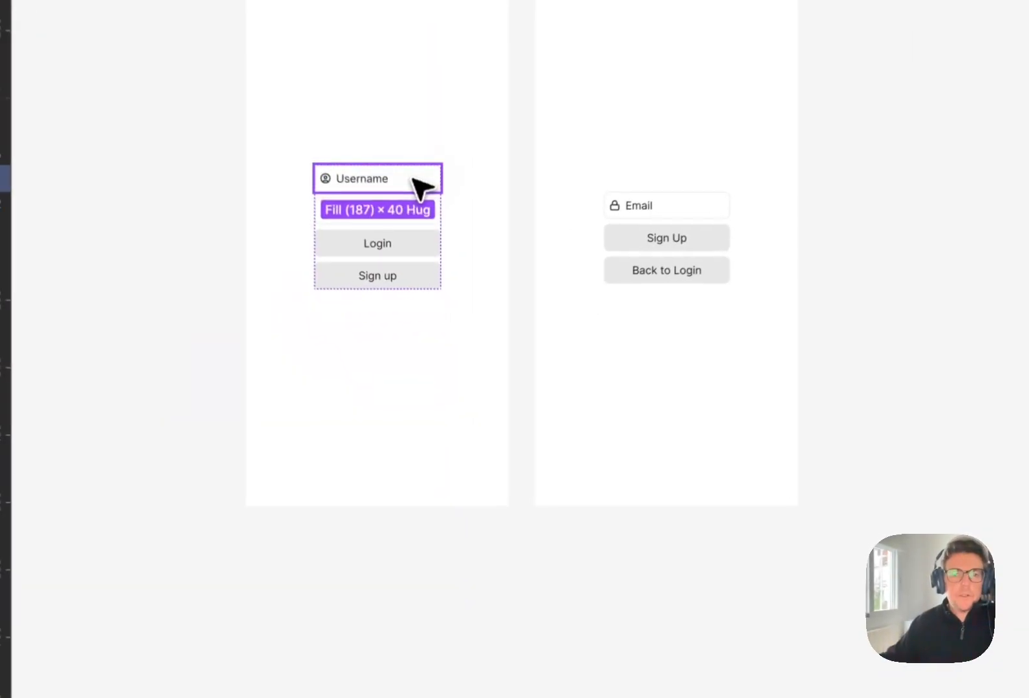
pyautogui.rightClick(413, 166)
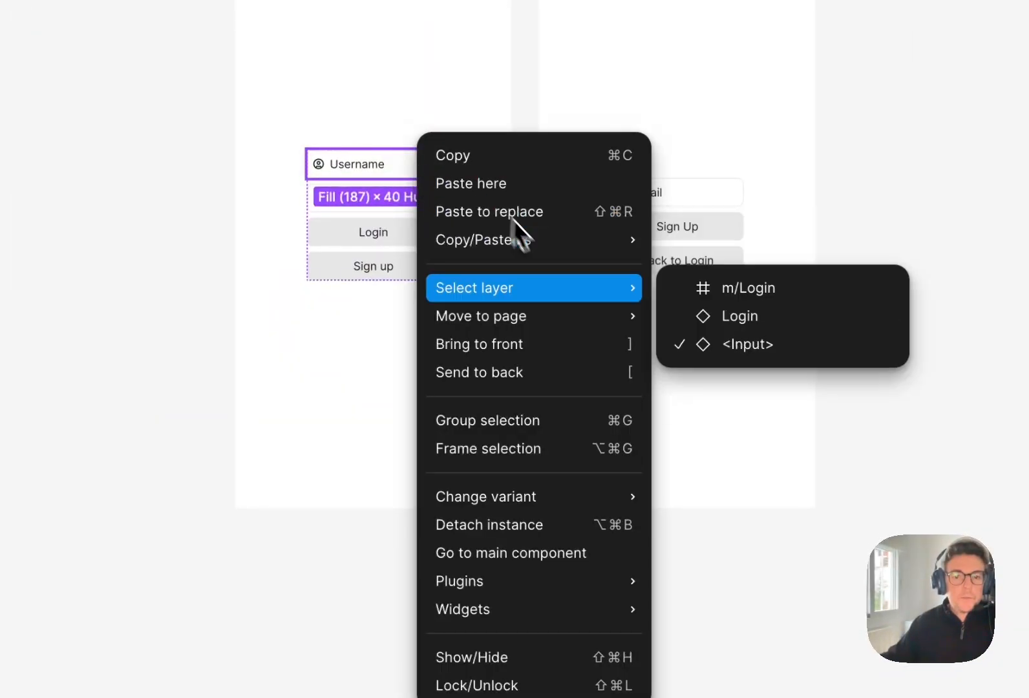
pyautogui.click(555, 553)
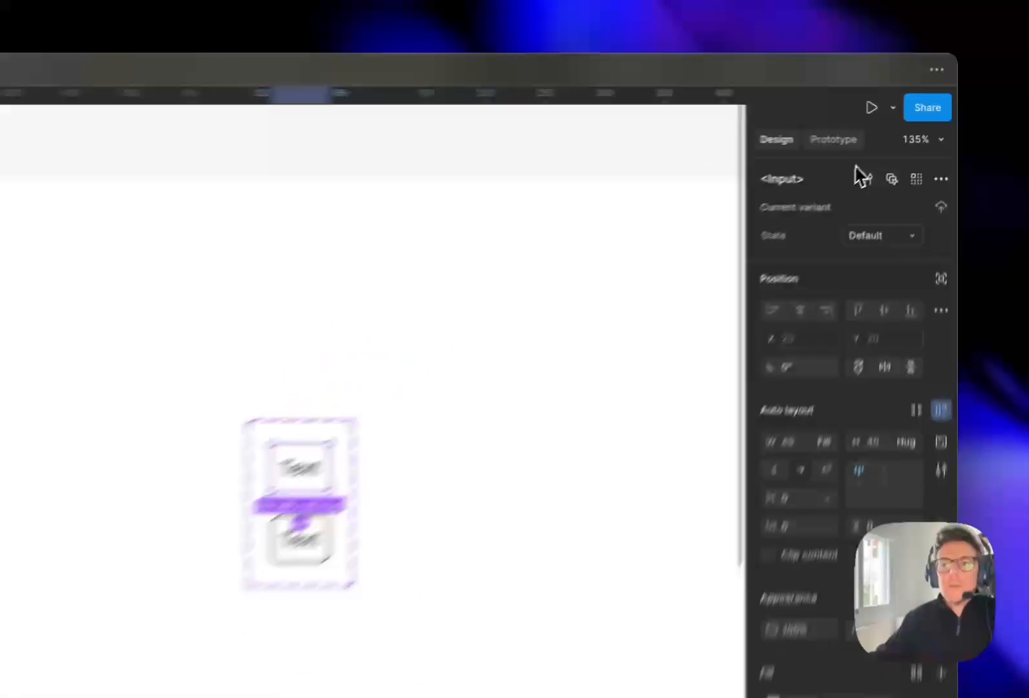
# Step: Add a prototype connection from the Default <Input> variant to the Hover variant
pyautogui.click(875, 129)
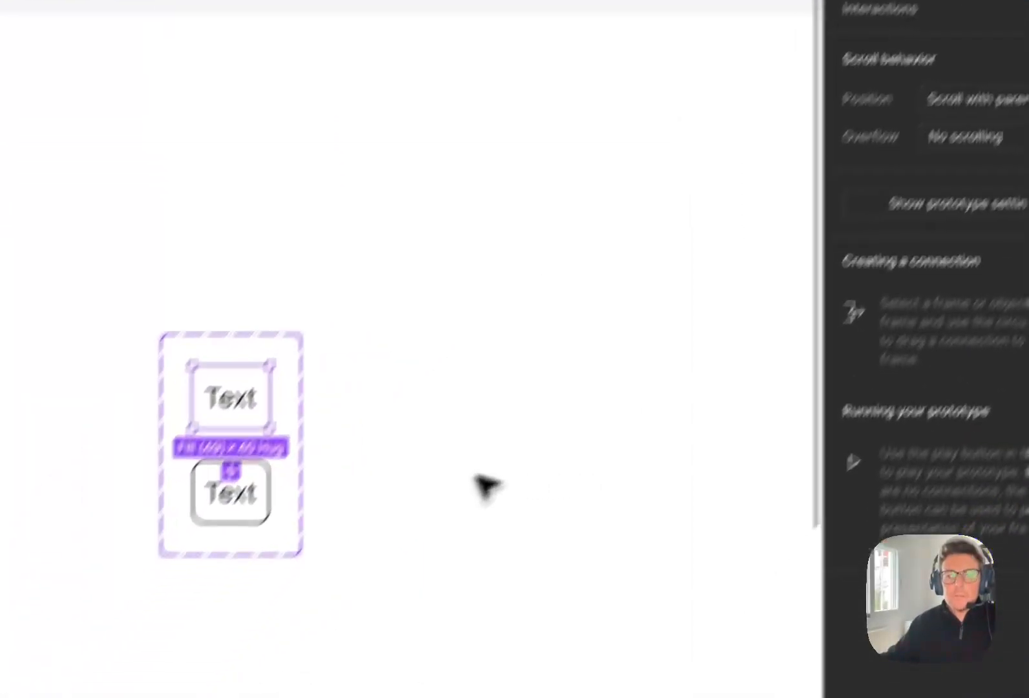
pyautogui.click(393, 385)
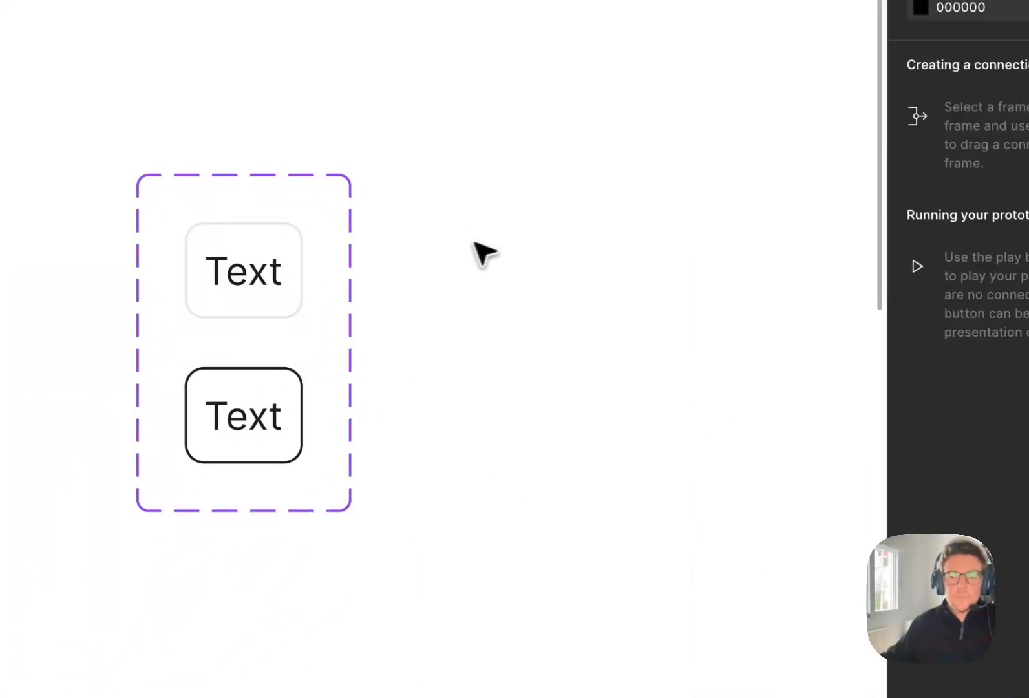
pyautogui.click(252, 303)
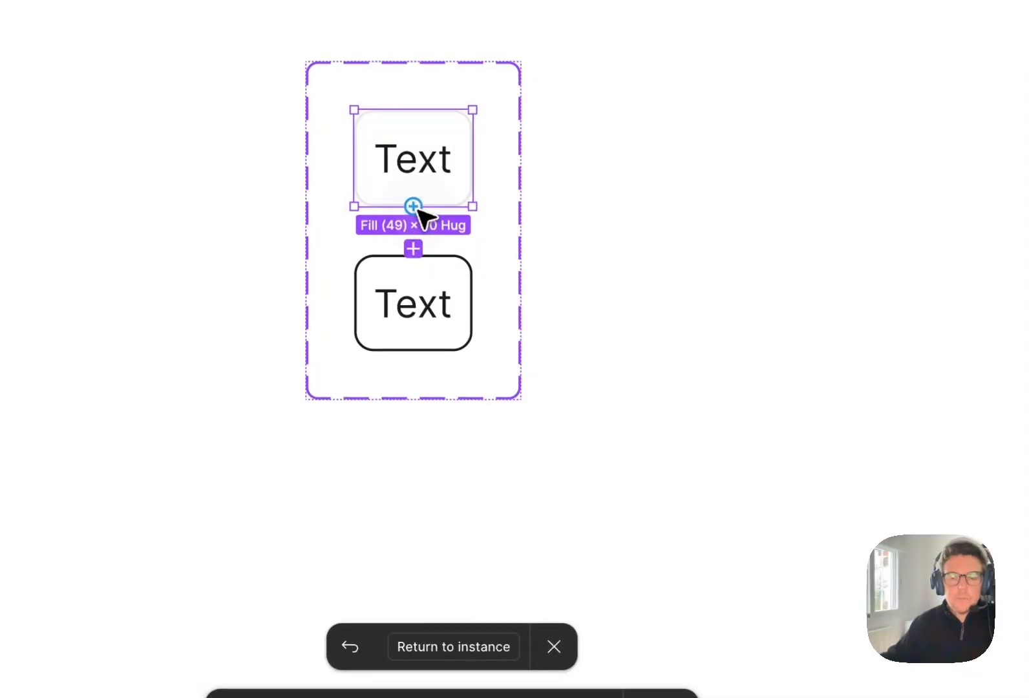
pyautogui.moveTo(411, 278); pyautogui.dragTo(417, 281)
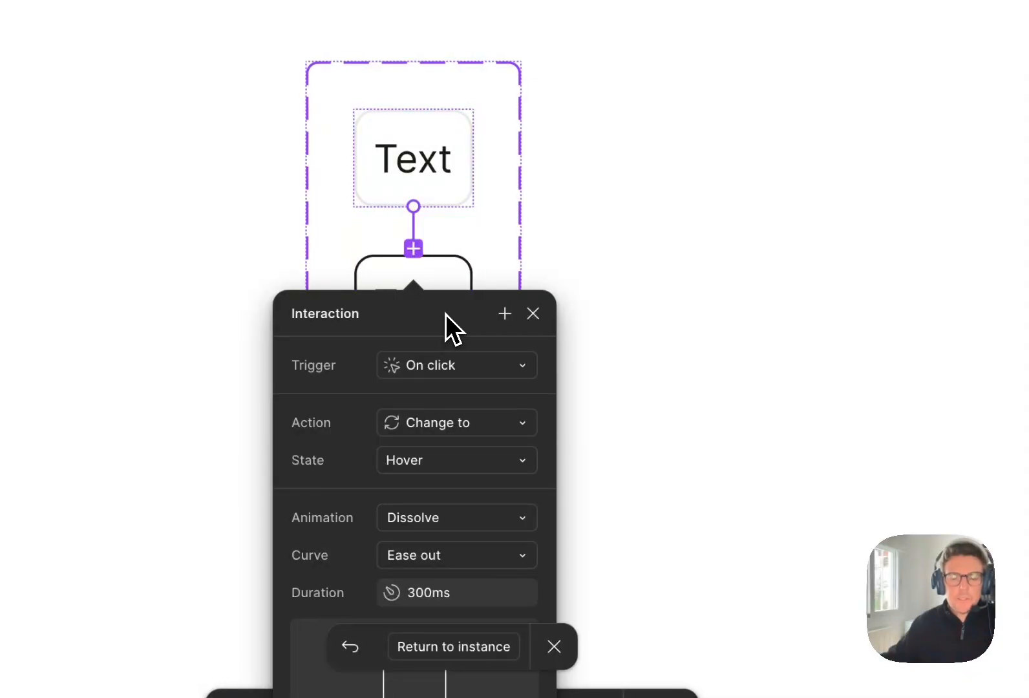
# Step: Set the interaction's trigger to While hovering, keeping the action Change to with the State Hover
pyautogui.click(497, 367)
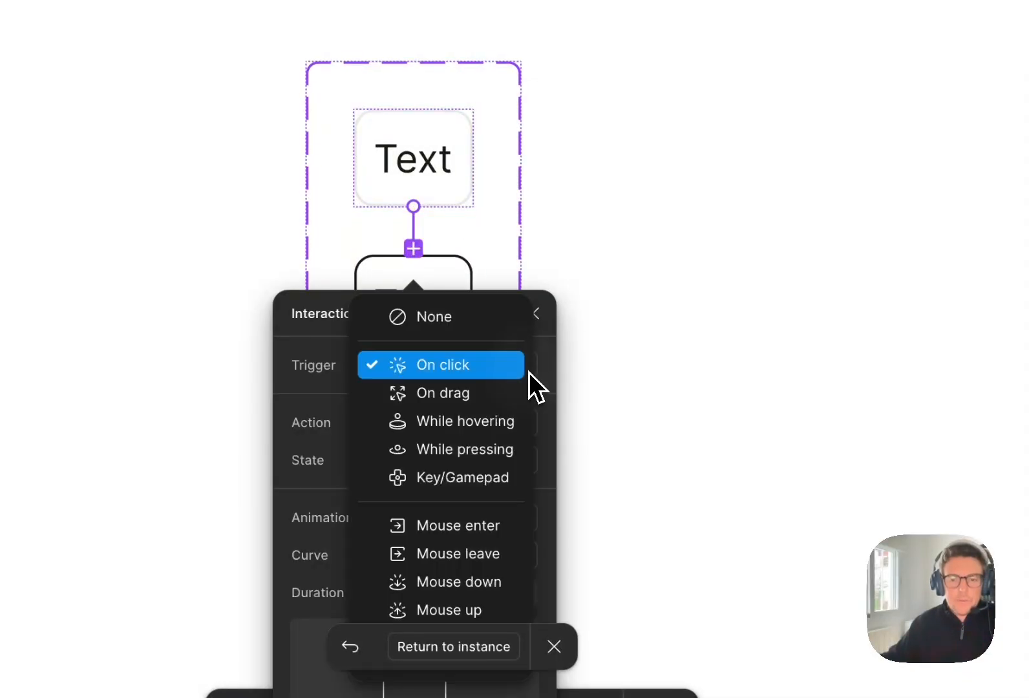
pyautogui.click(481, 421)
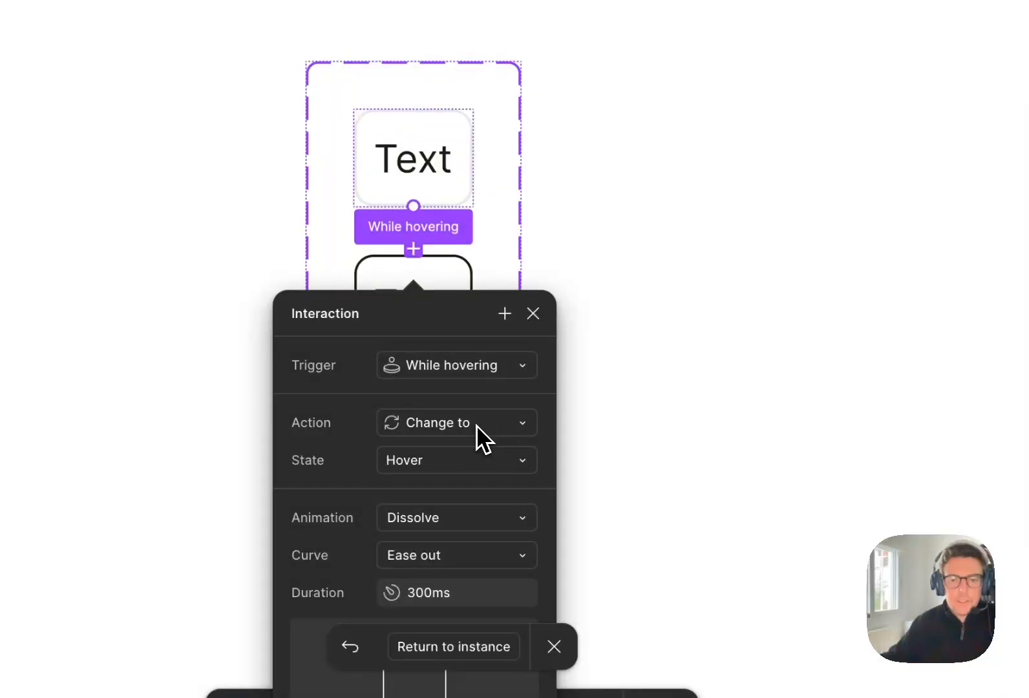
pyautogui.click(477, 425)
pyautogui.click(479, 426)
pyautogui.click(446, 468)
pyautogui.click(451, 467)
pyautogui.click(614, 230)
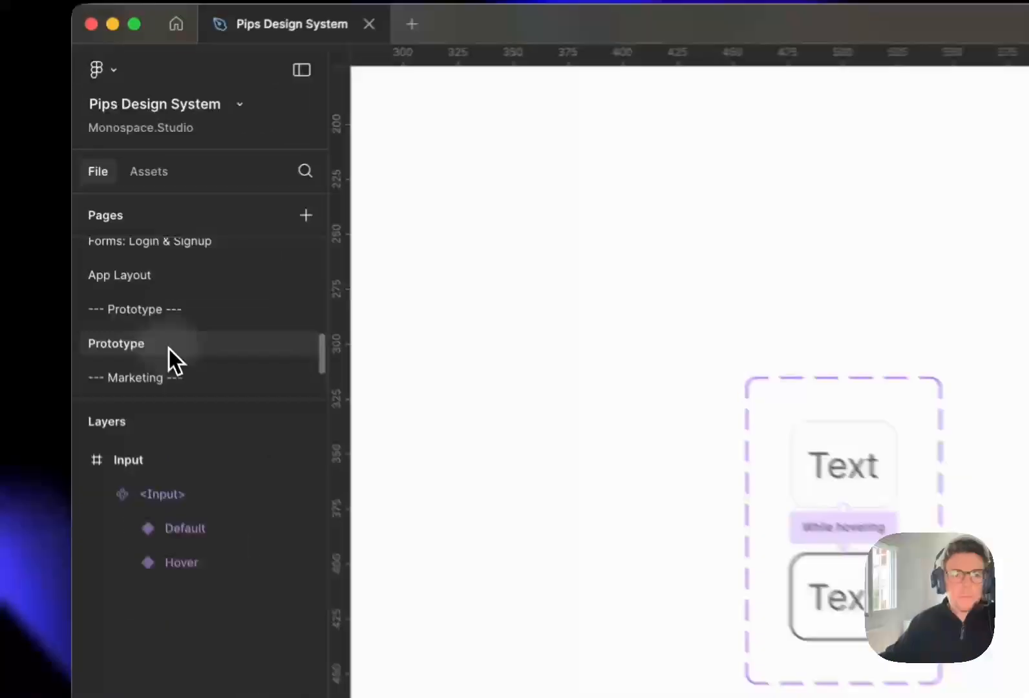
# Step: On the Prototype page, make the m/Login frame a flow starting point named Login
pyautogui.click(124, 259)
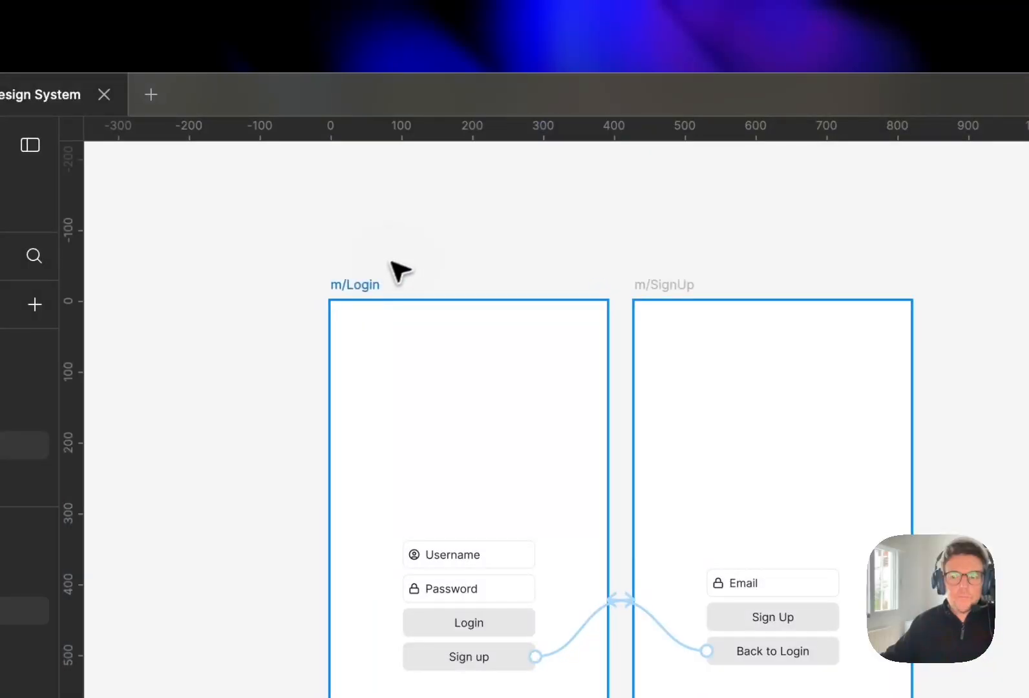
pyautogui.click(368, 278)
pyautogui.click(937, 236)
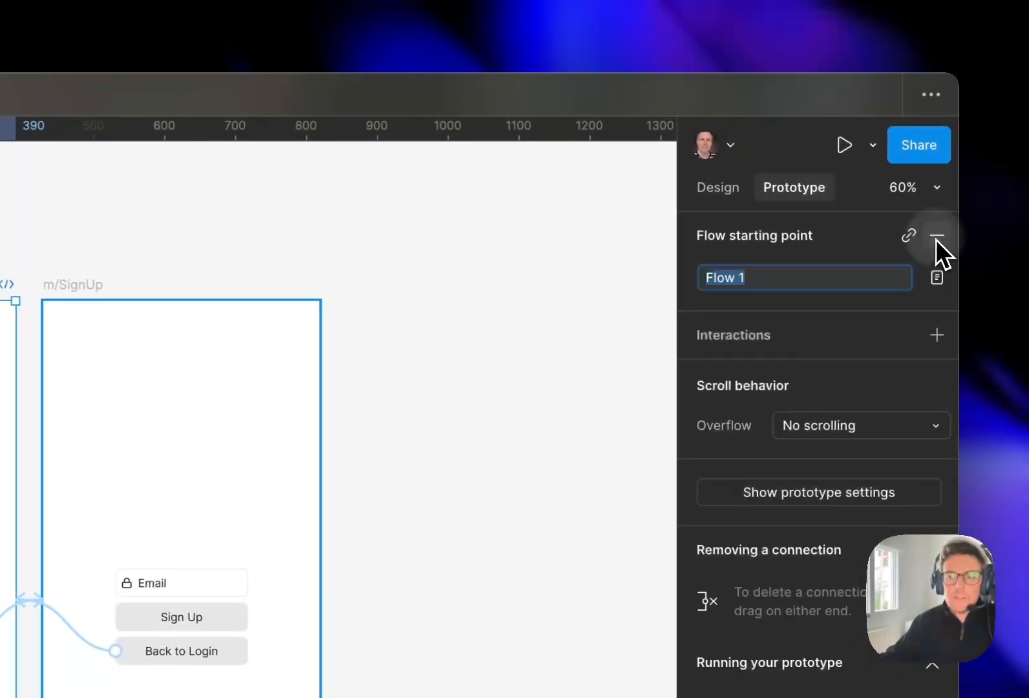
pyautogui.write('Login')
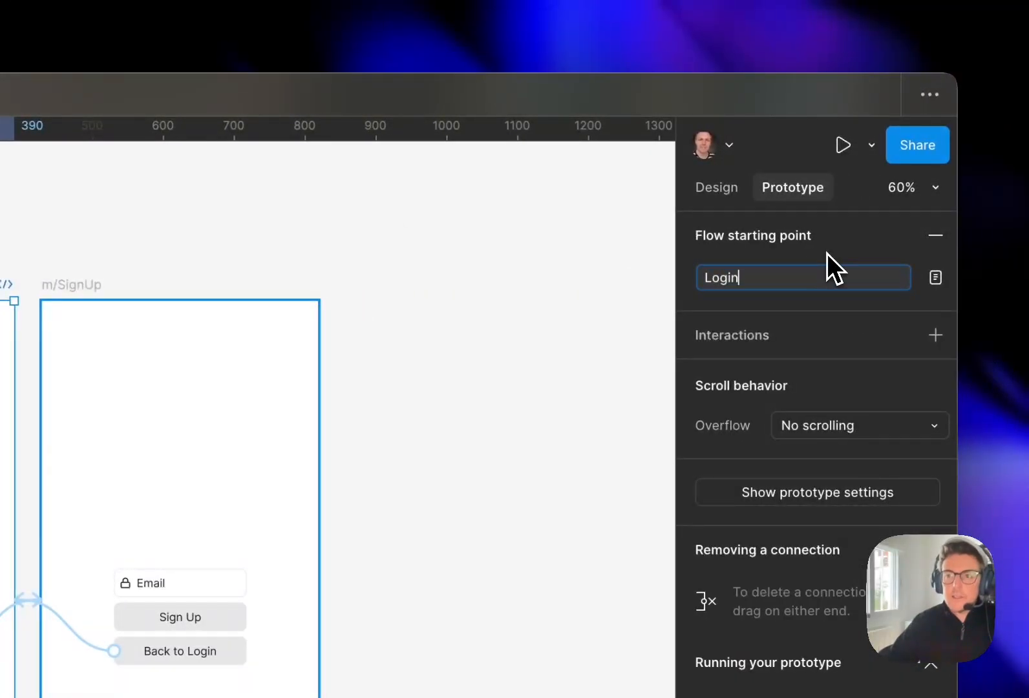
pyautogui.press('Return')
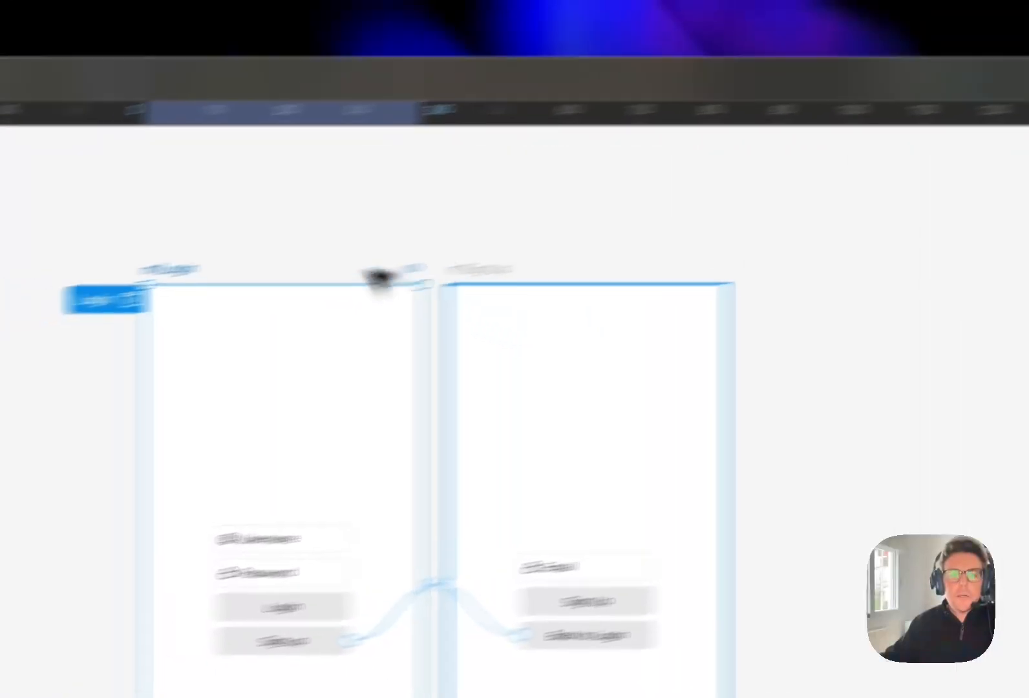
# Step: Preview the Login flow, go to the sign-up screen and back to login, and close the preview
pyautogui.click(134, 299)
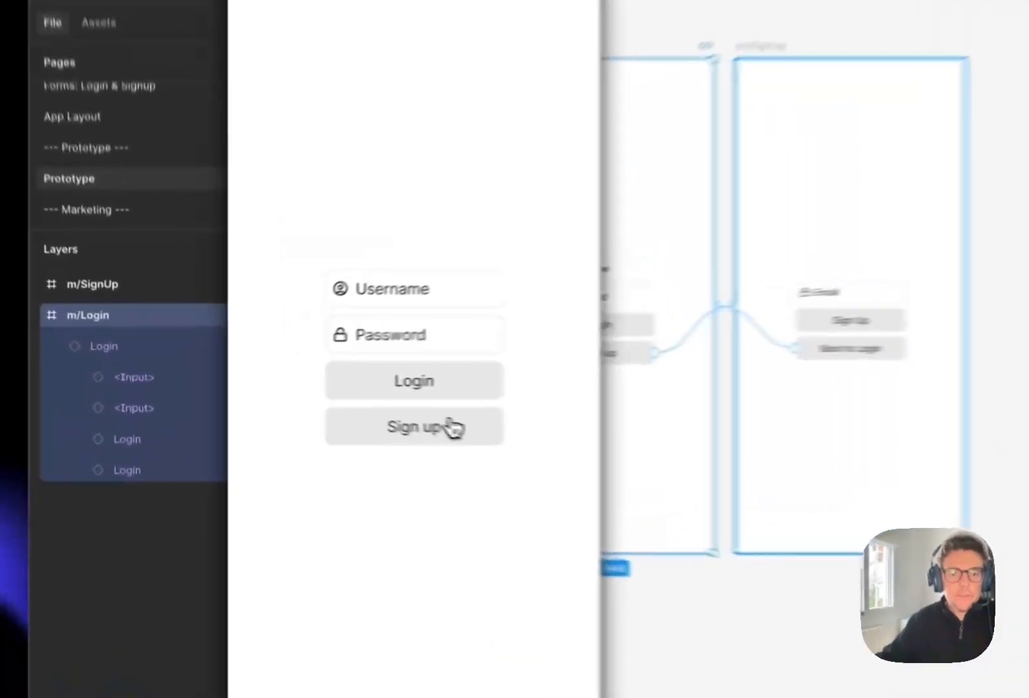
pyautogui.click(328, 410)
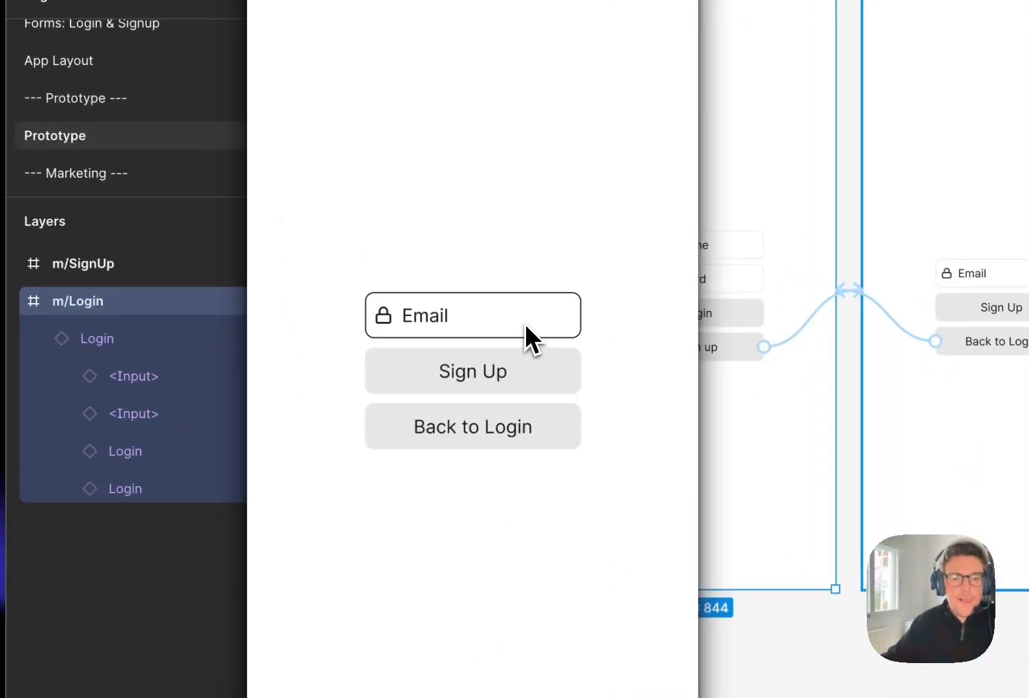
pyautogui.click(506, 421)
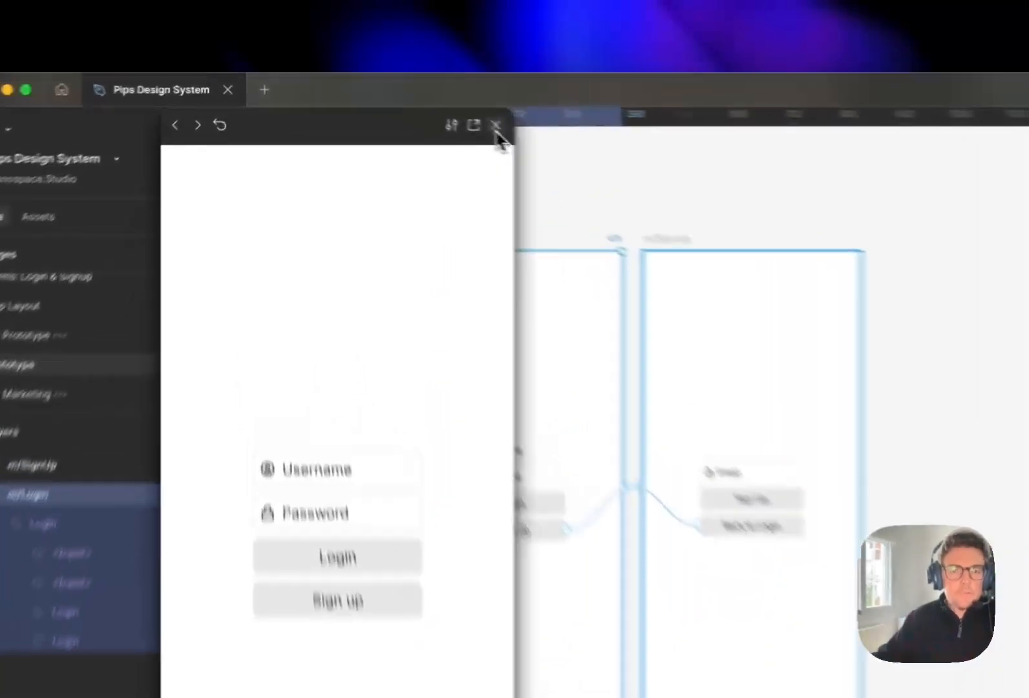
pyautogui.click(406, 106)
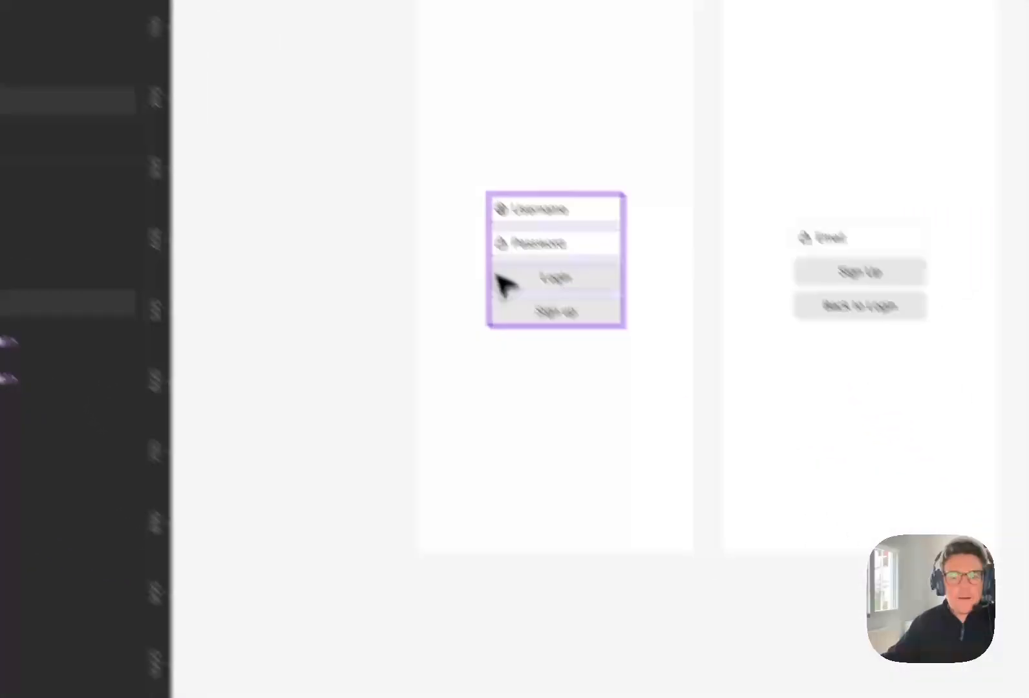
# Step: Select the Login button in the m/Login frame and go to its main component
pyautogui.click(534, 278)
pyautogui.rightClick(535, 279)
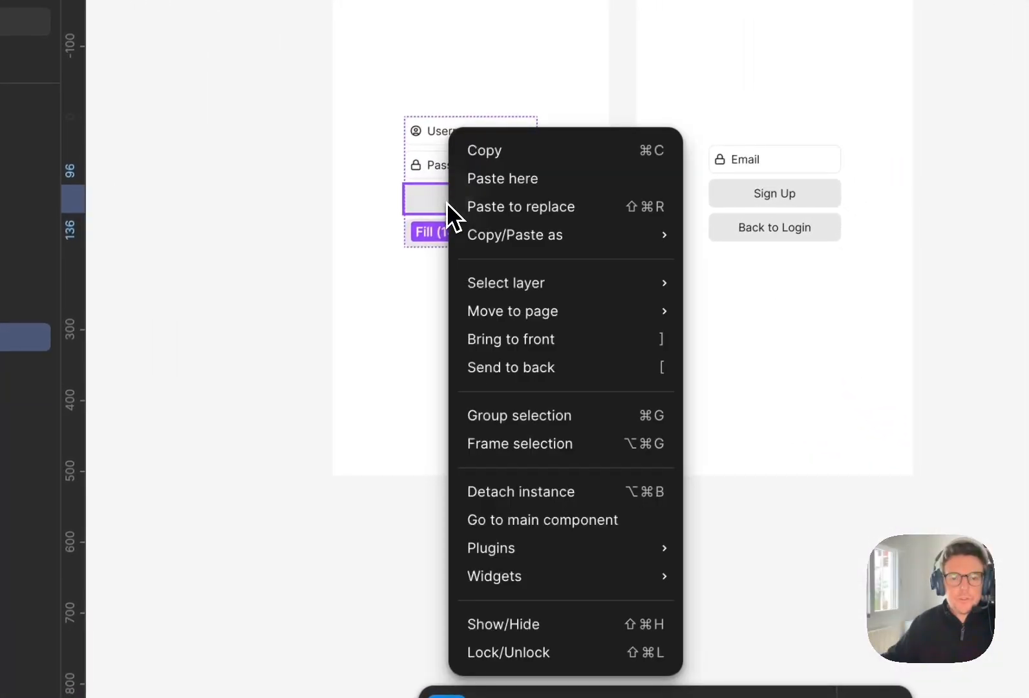
pyautogui.click(575, 520)
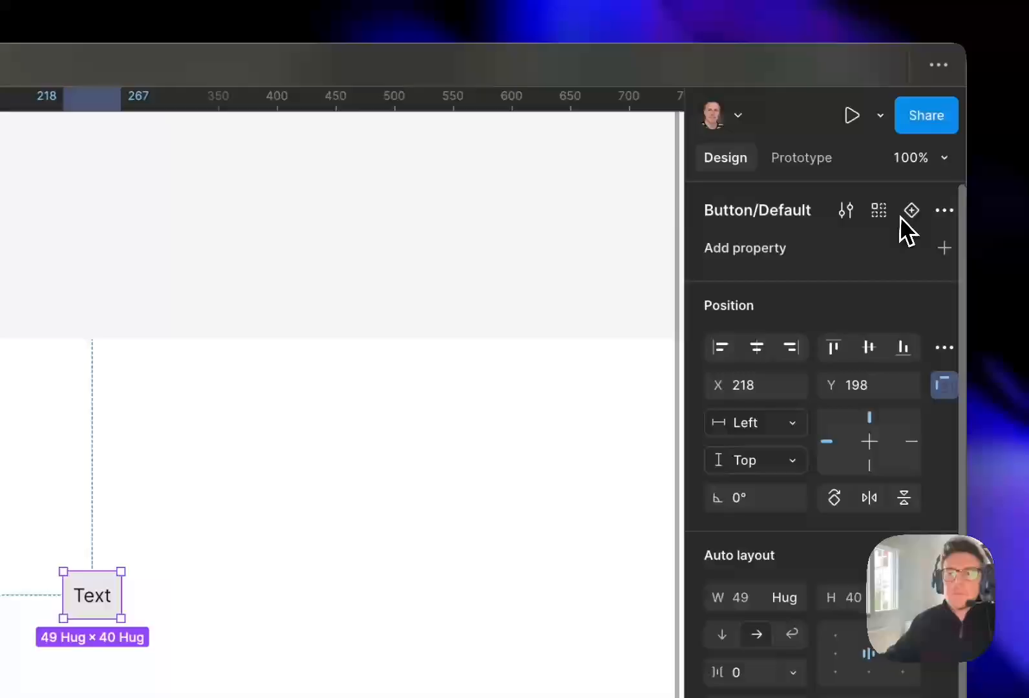
# Step: Add a variant named Hover to the Button component and rename its variant property to State
pyautogui.click(905, 214)
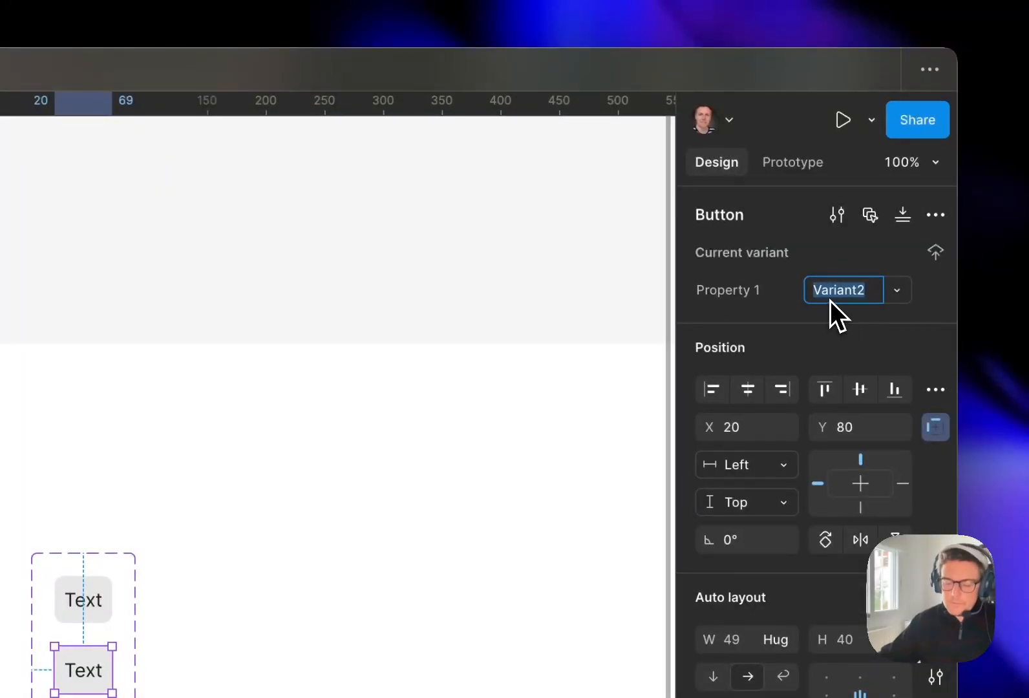
pyautogui.write('Hover')
pyautogui.press('Return')
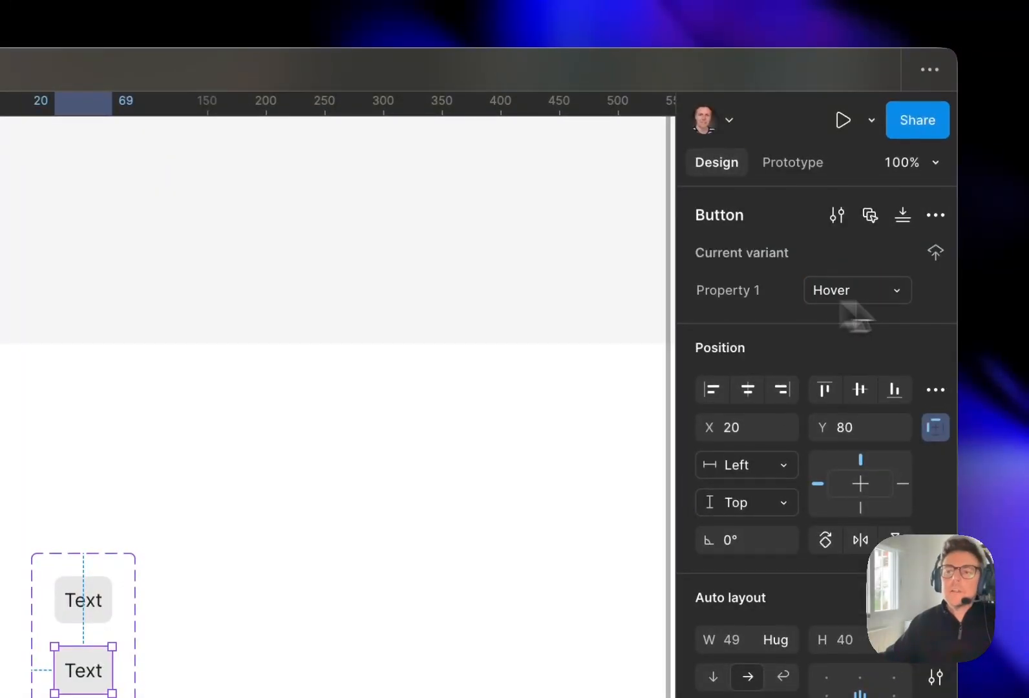
pyautogui.doubleClick(748, 296)
pyautogui.write('State')
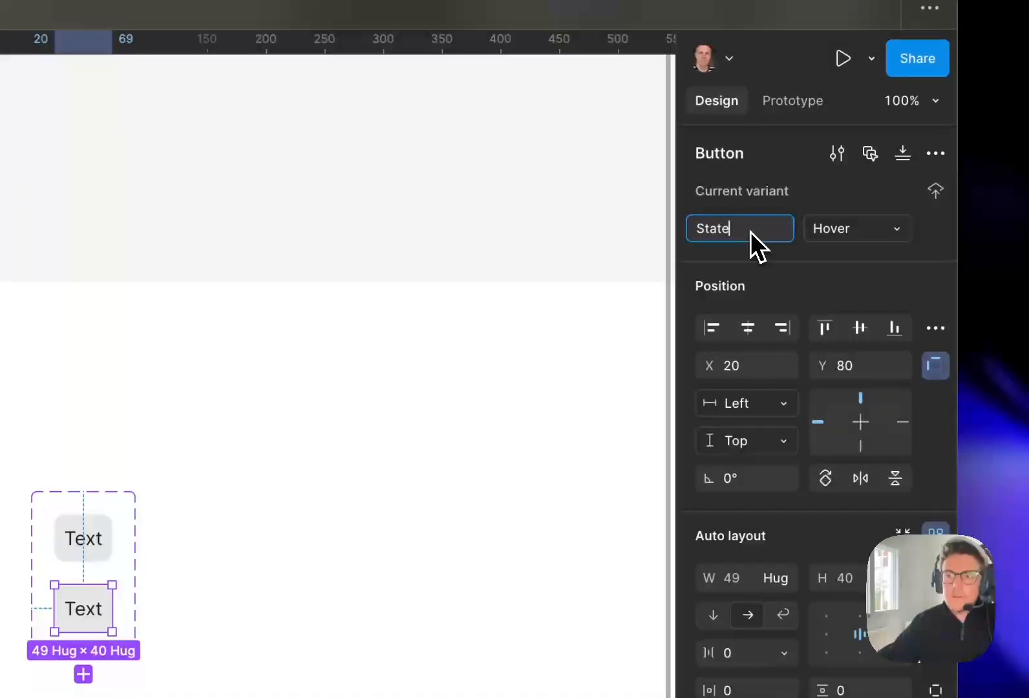
pyautogui.press('Return')
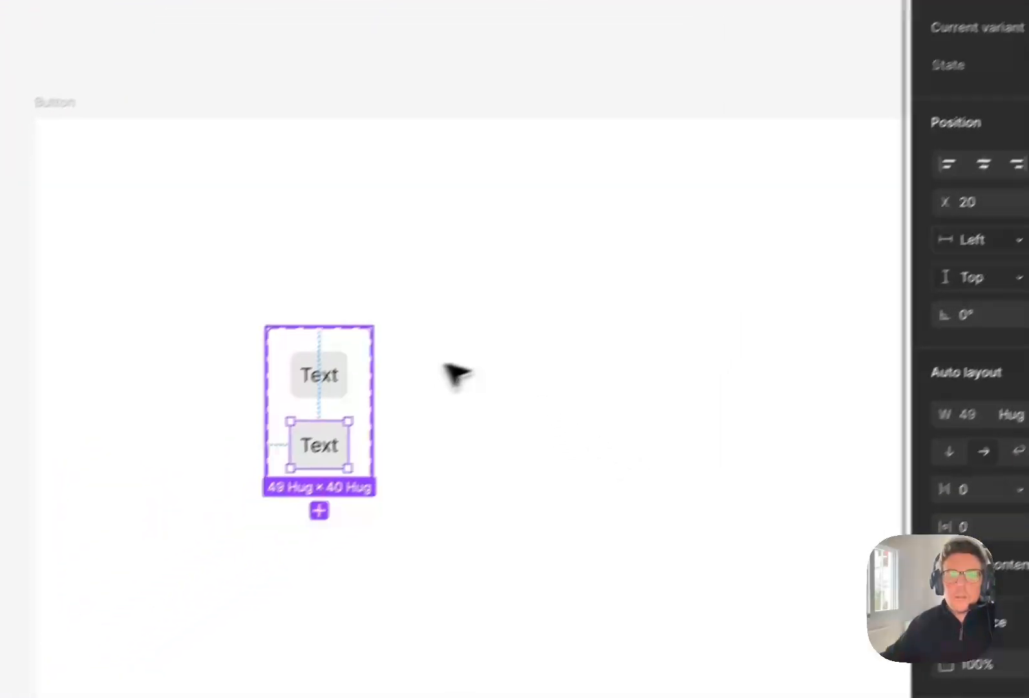
pyautogui.click(87, 549)
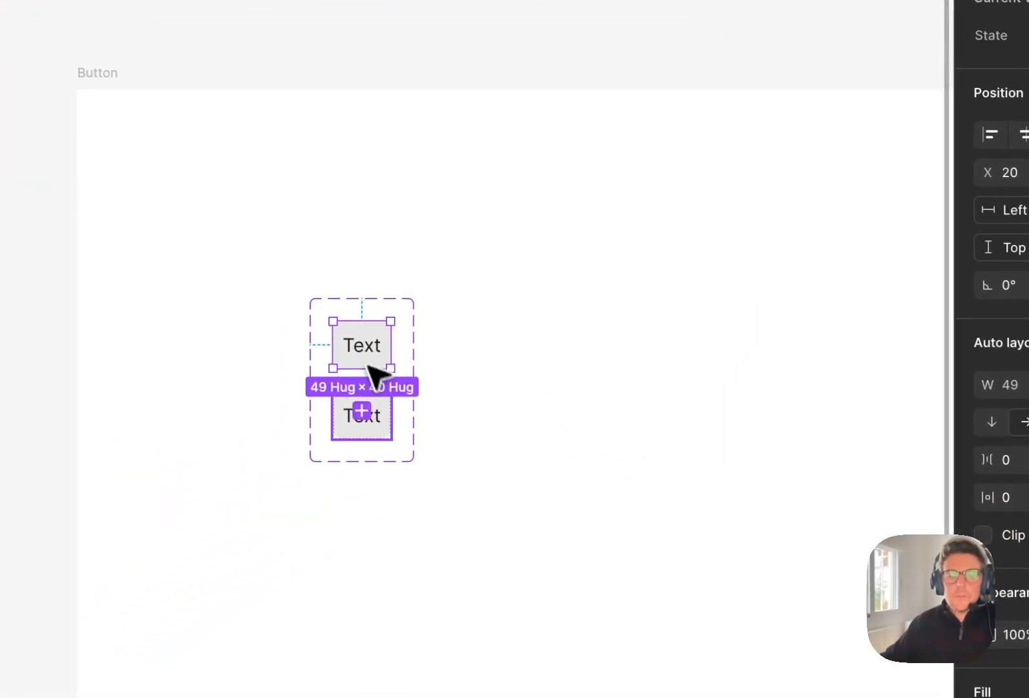
pyautogui.click(380, 418)
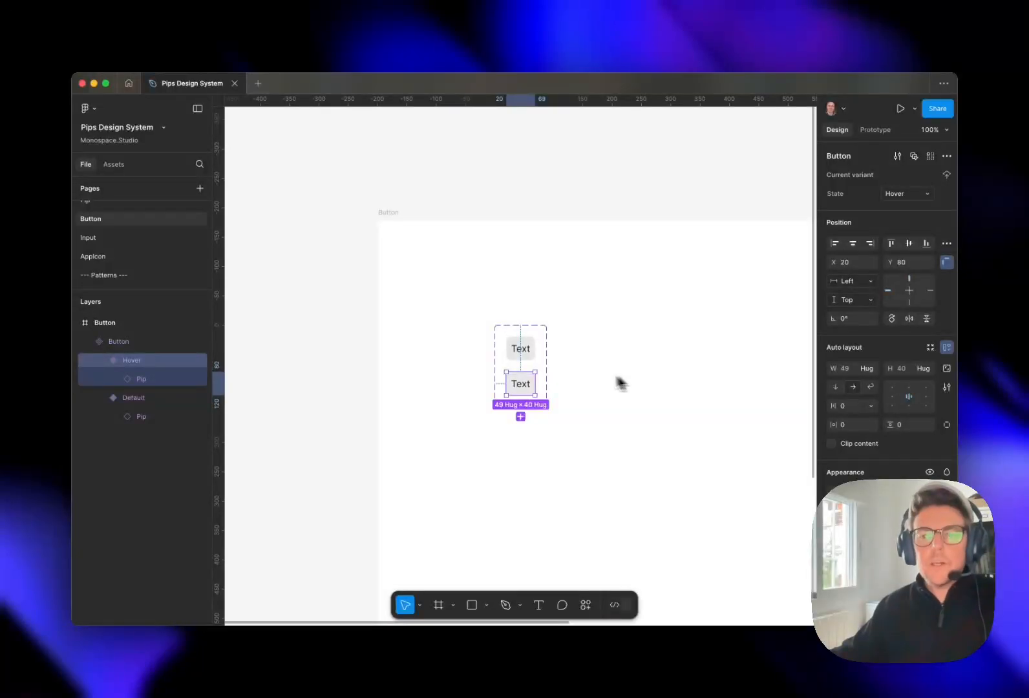
pyautogui.moveTo(620, 383); pyautogui.dragTo(515, 296)
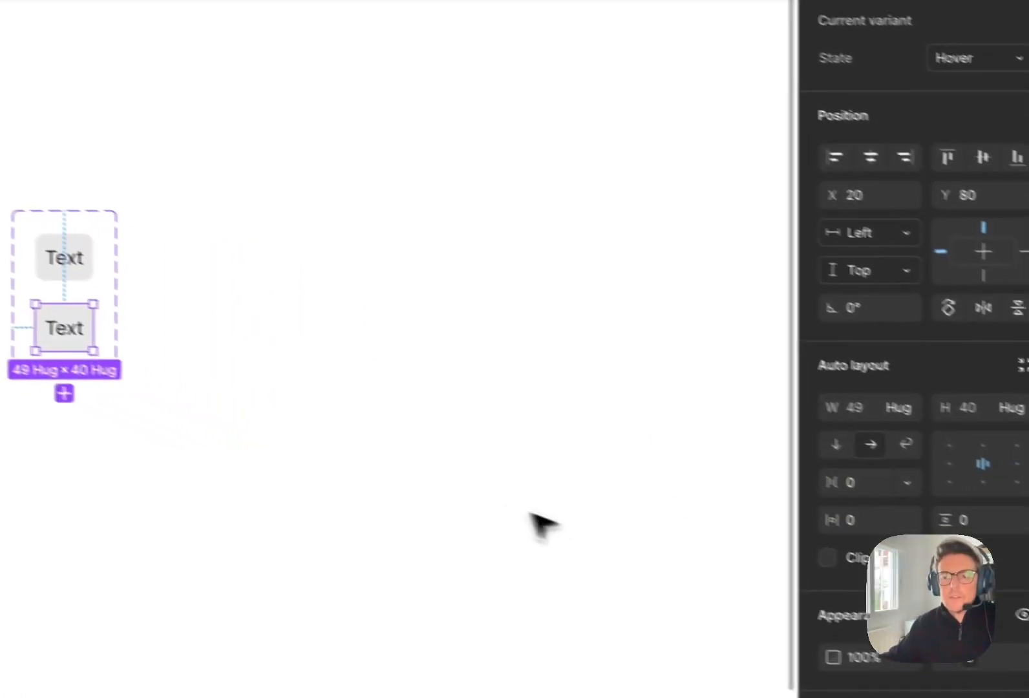
# Step: Create a color variable in the Color group of the local variables and enter the name color-bg-button
pyautogui.click(704, 204)
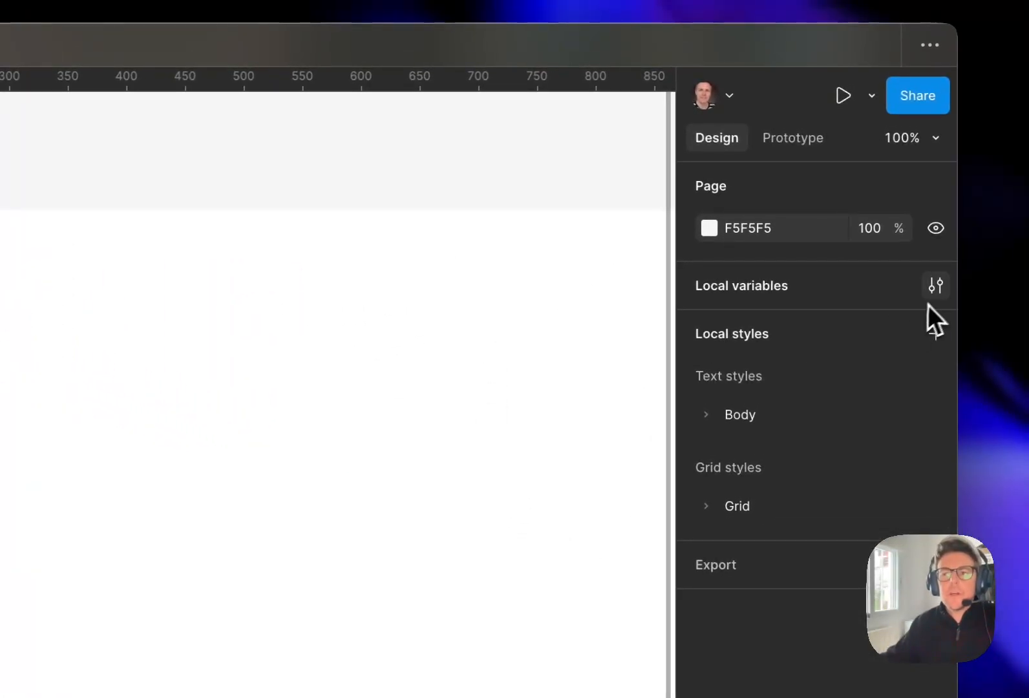
pyautogui.click(937, 286)
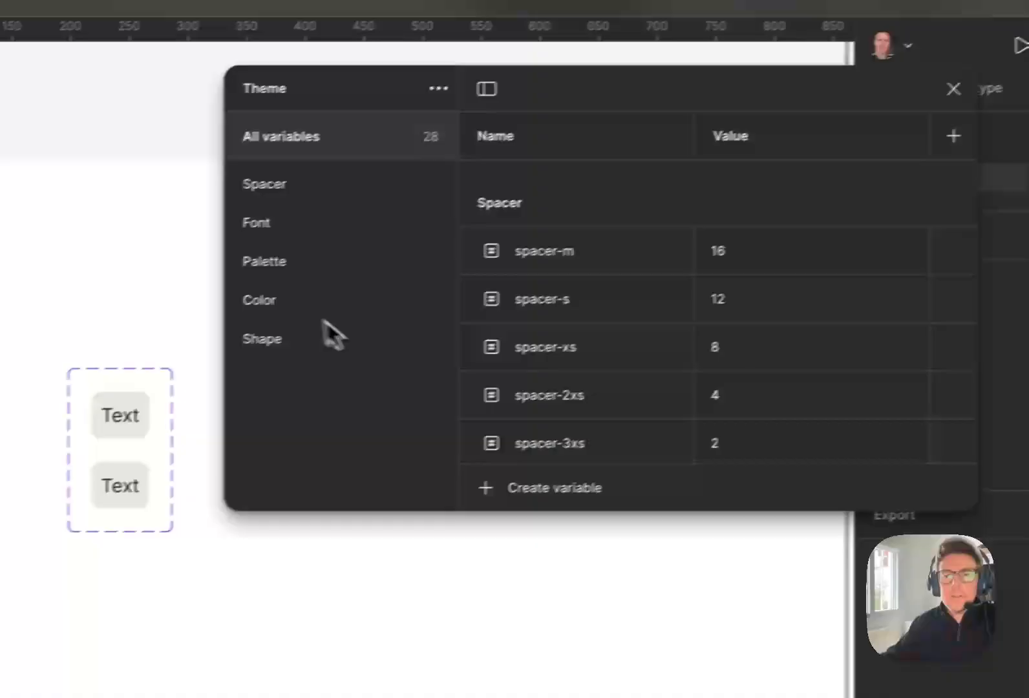
pyautogui.click(139, 352)
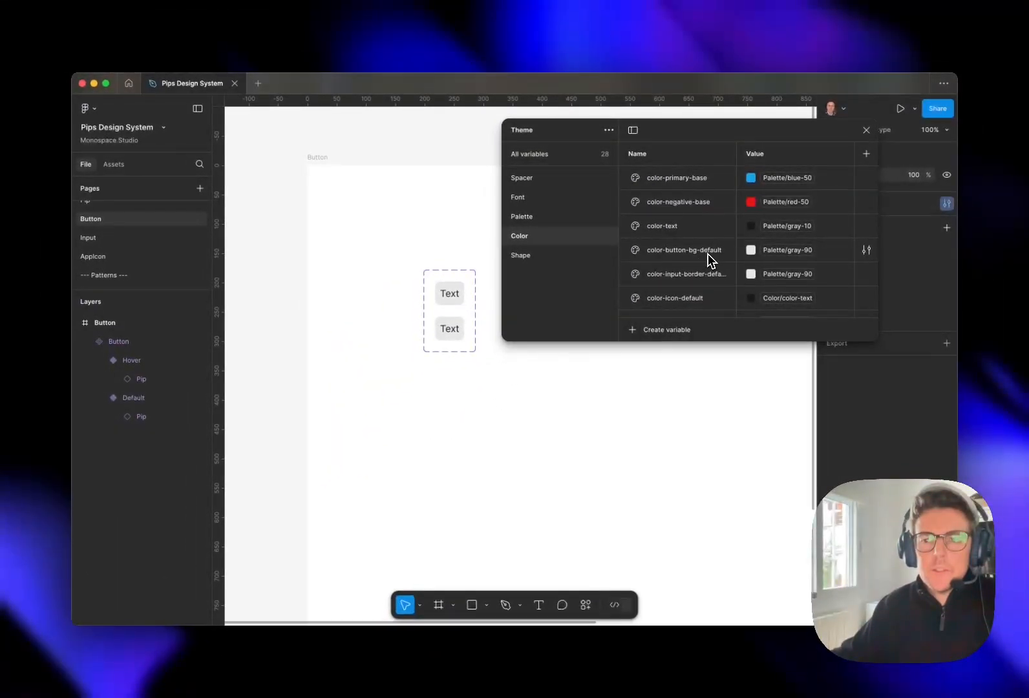
pyautogui.click(665, 330)
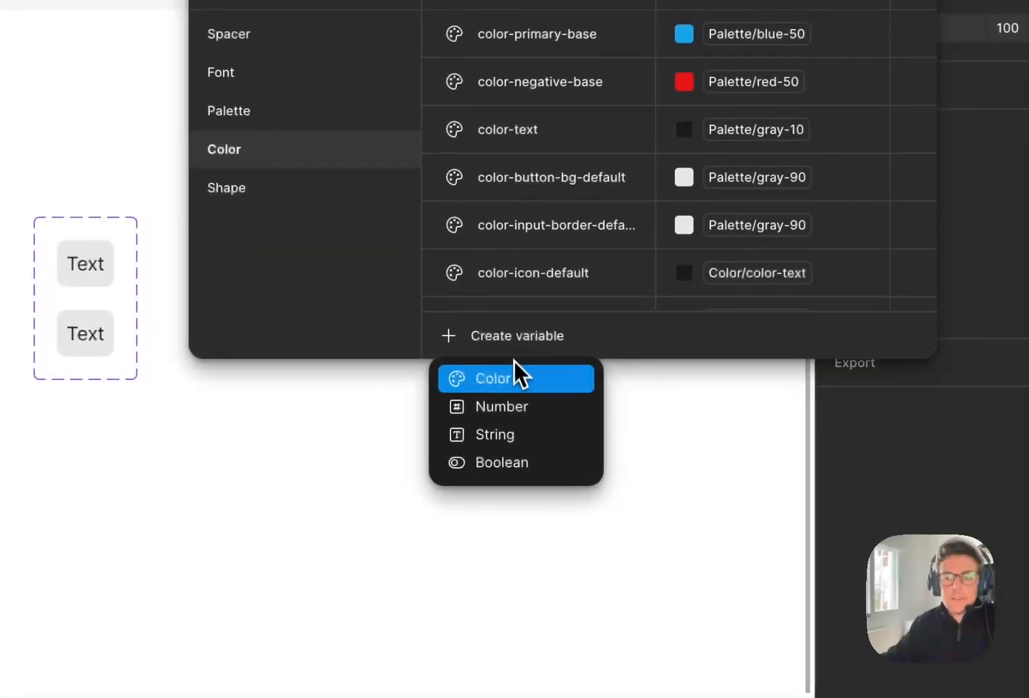
pyautogui.click(512, 376)
pyautogui.write('color')
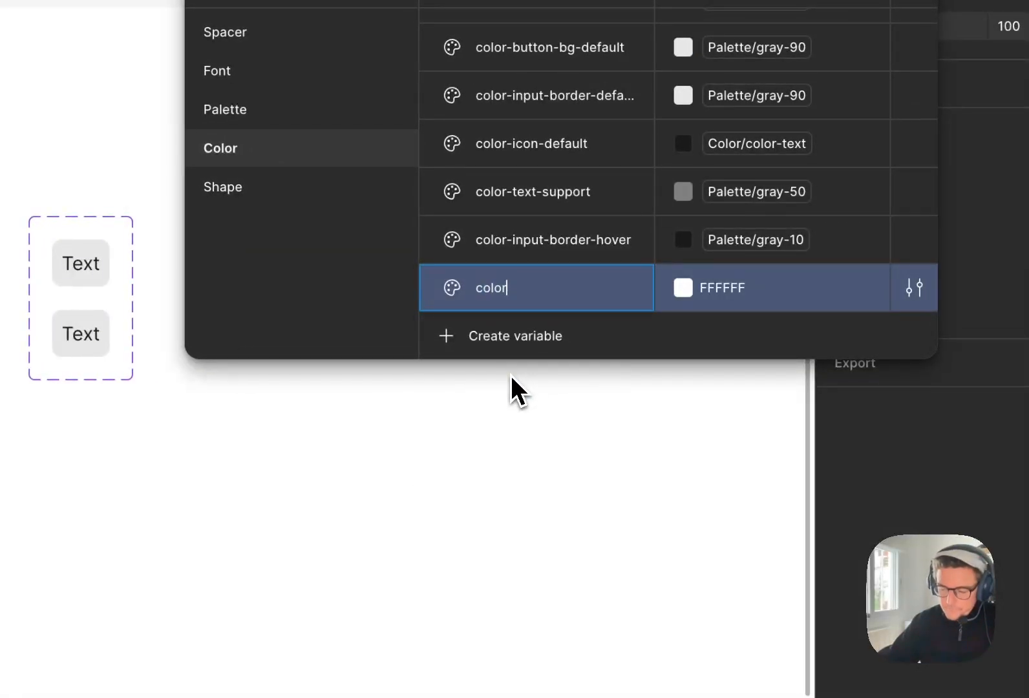
pyautogui.write('-bg-')
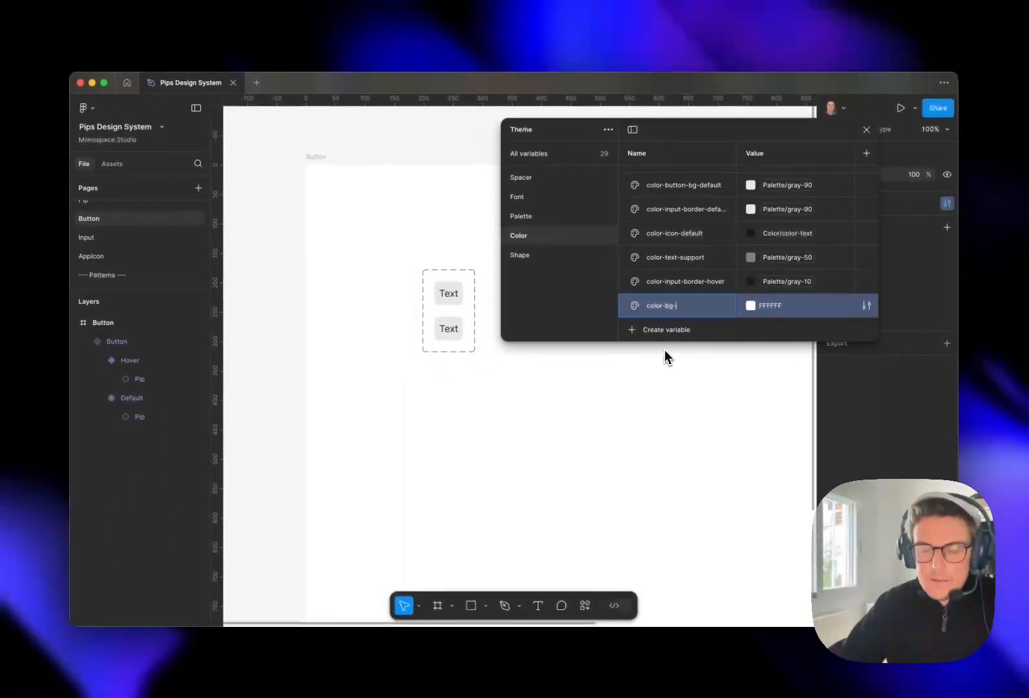
pyautogui.write('but')
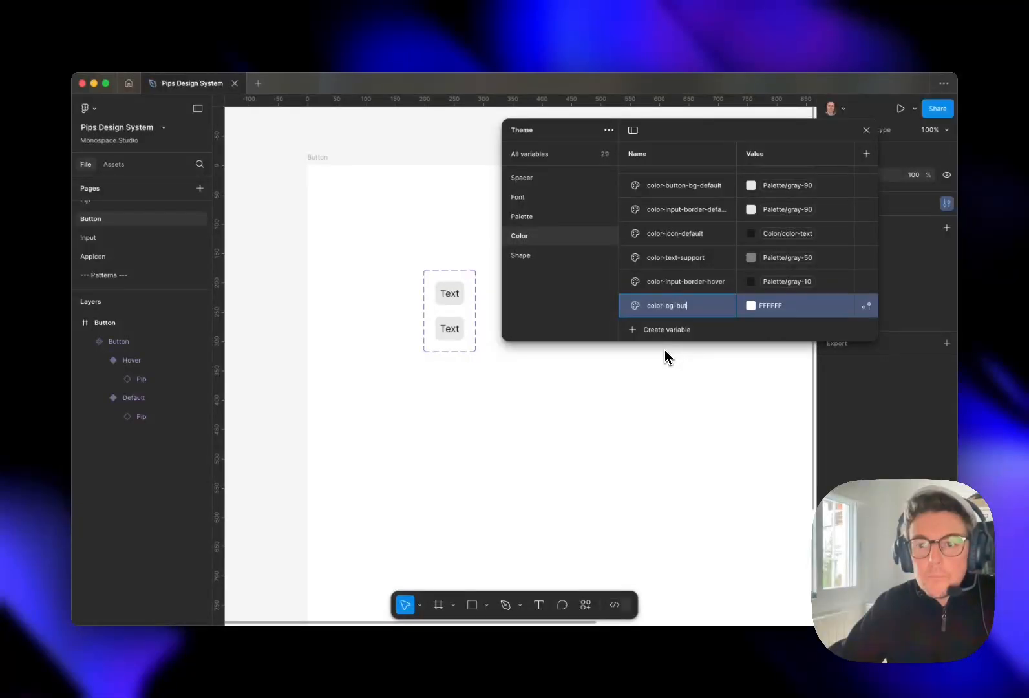
pyautogui.write('ton')
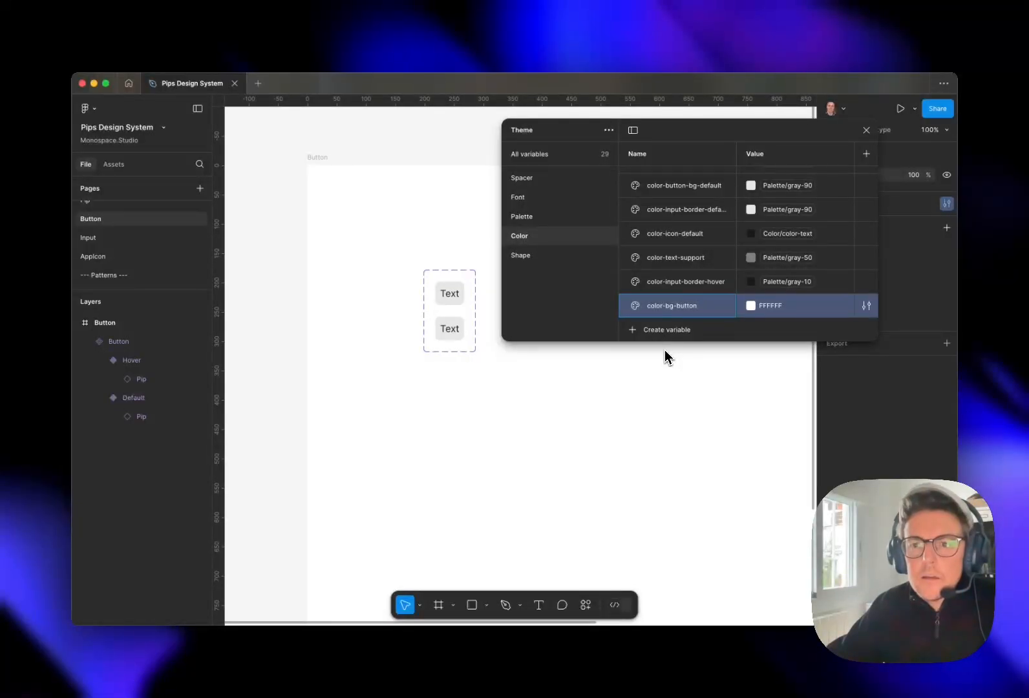
# Step: Change the new color variable's name to color-button-bg-hover
pyautogui.hotkey('alt', 'Left')
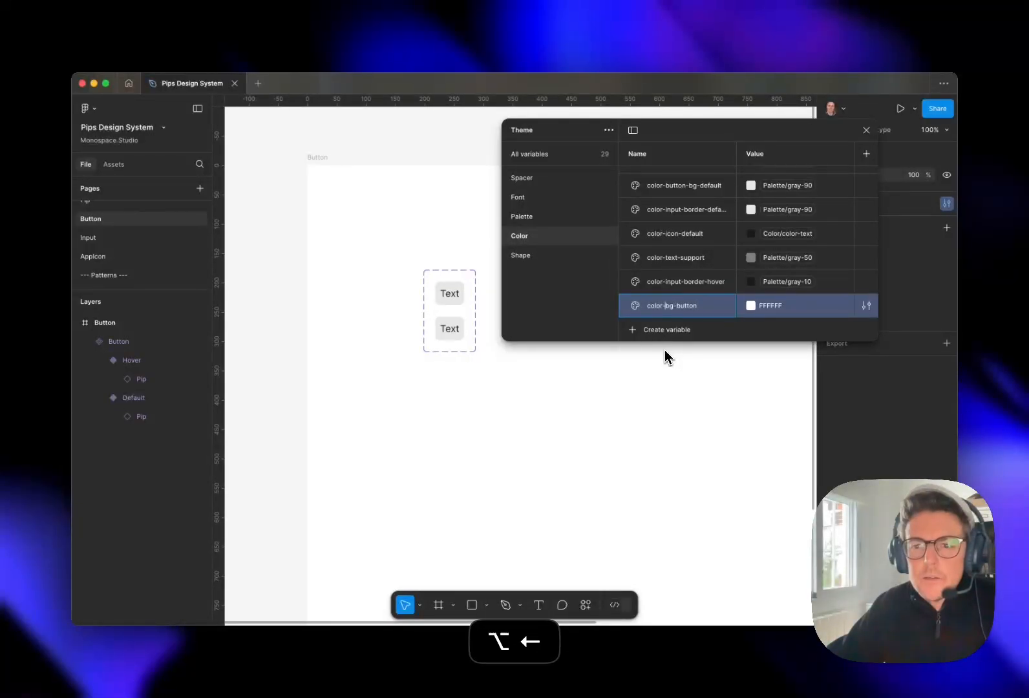
pyautogui.press('Delete')
pyautogui.press('Delete')
pyautogui.press('Delete')
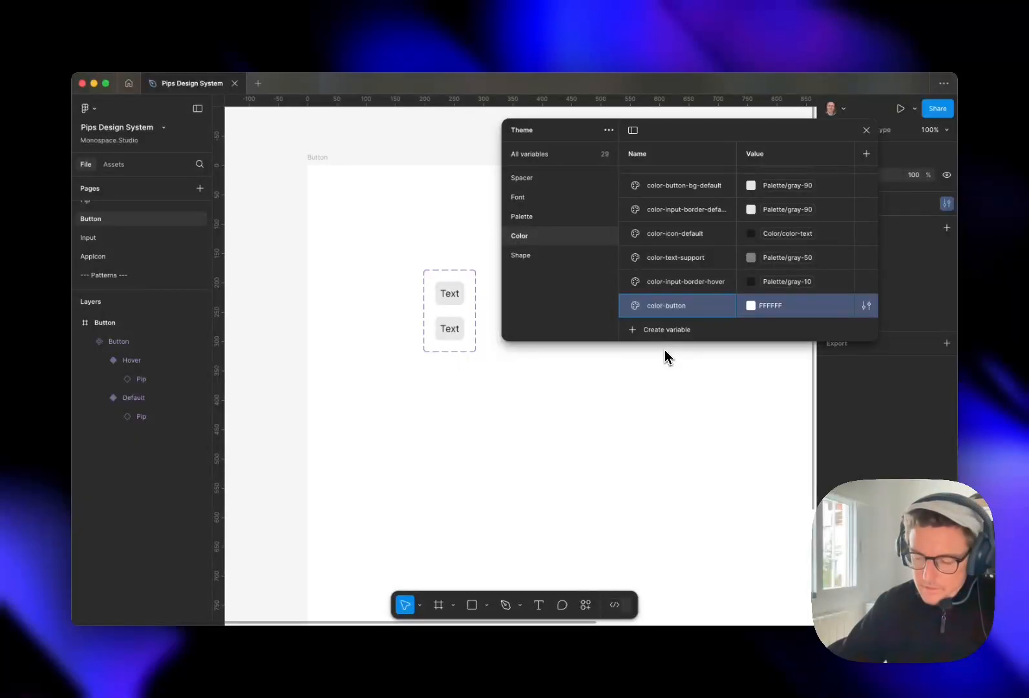
pyautogui.hotkey('alt', 'Right')
pyautogui.write('-bg')
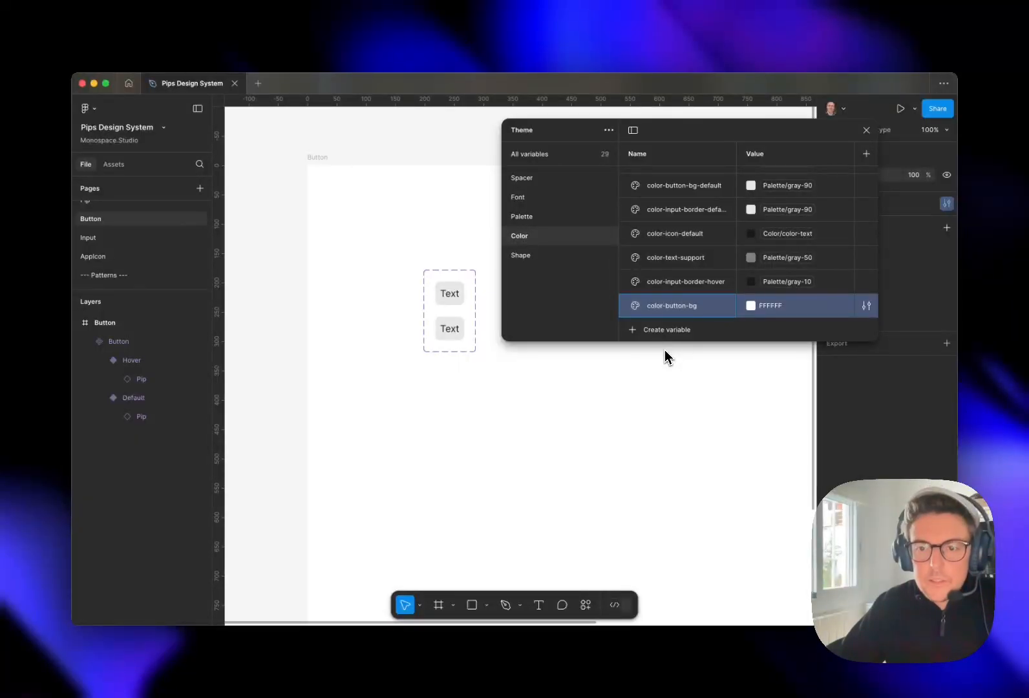
pyautogui.write('-')
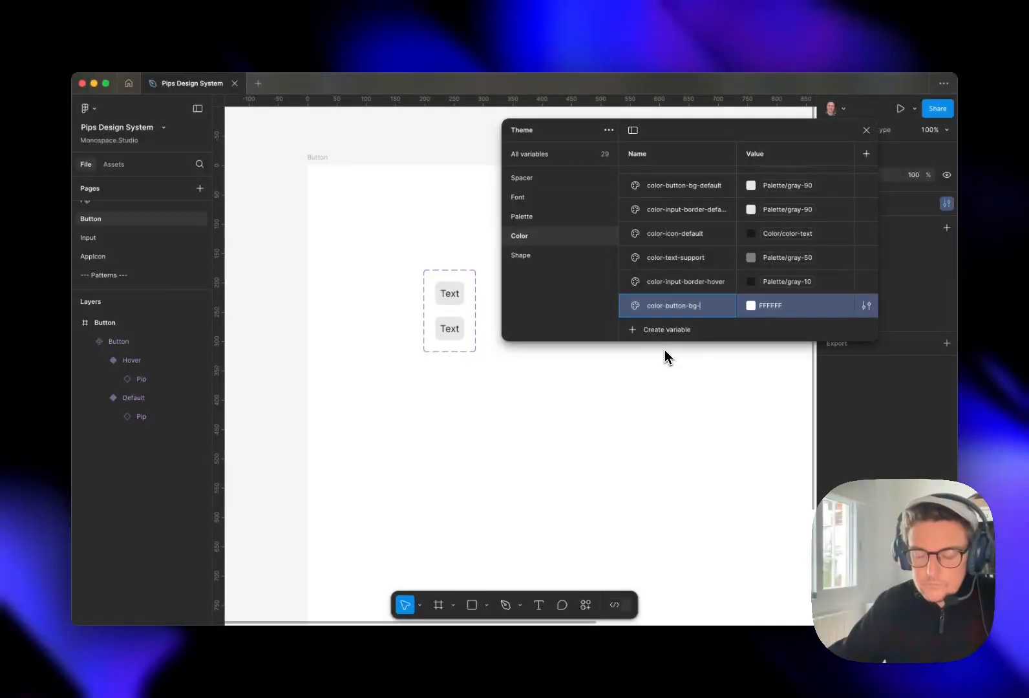
pyautogui.write('hover')
pyautogui.press('Return')
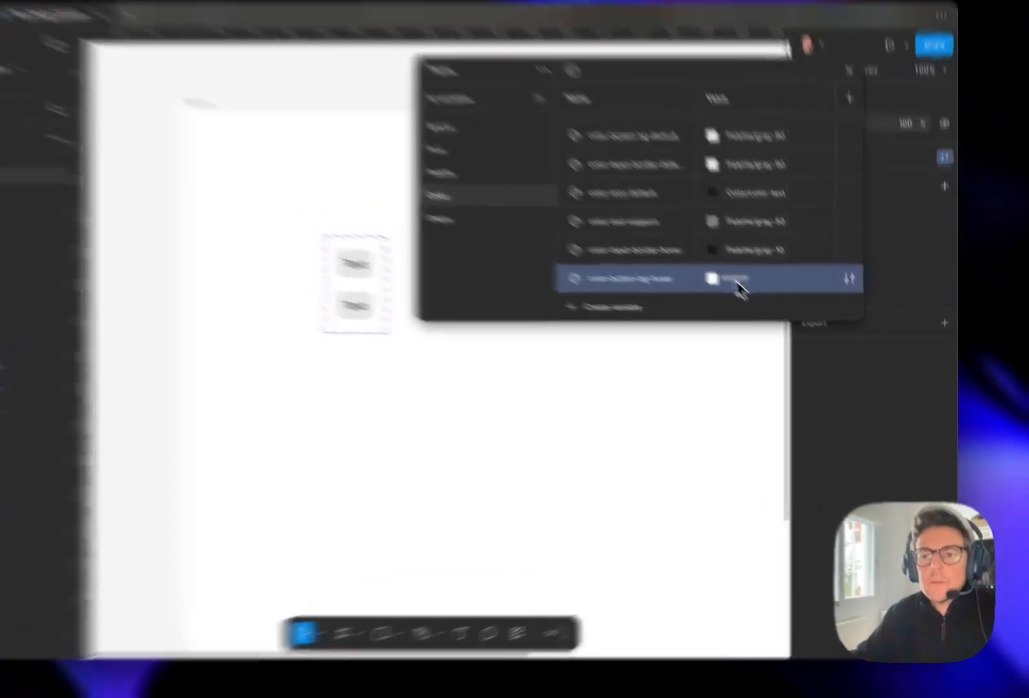
# Step: Set the value of color-button-bg-hover to the gray-10 palette variable and close the variables window
pyautogui.click(751, 305)
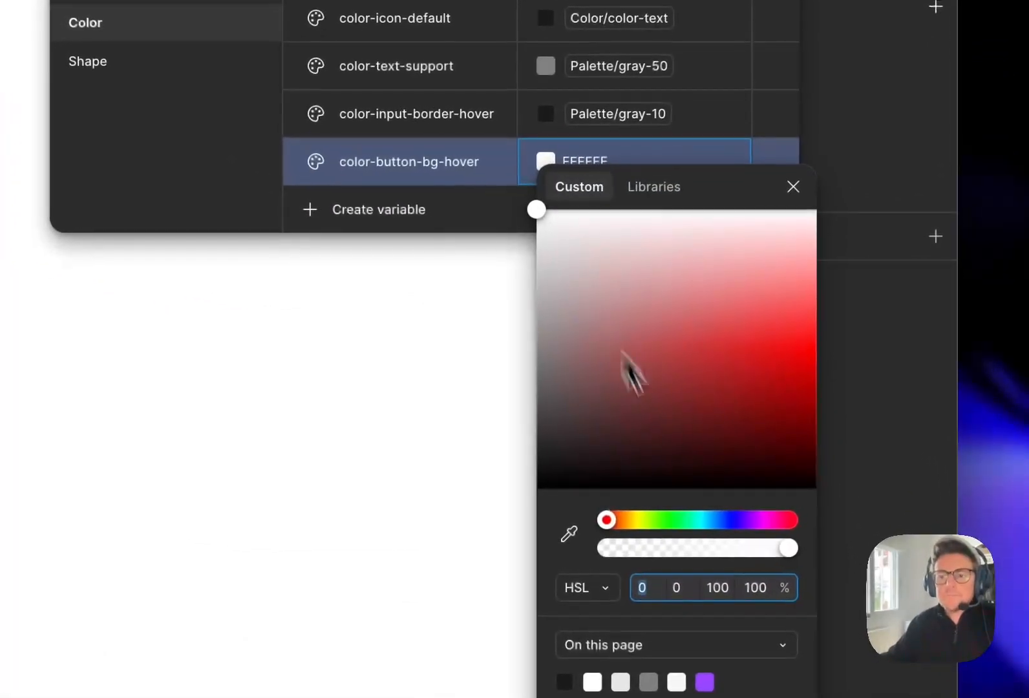
pyautogui.click(660, 186)
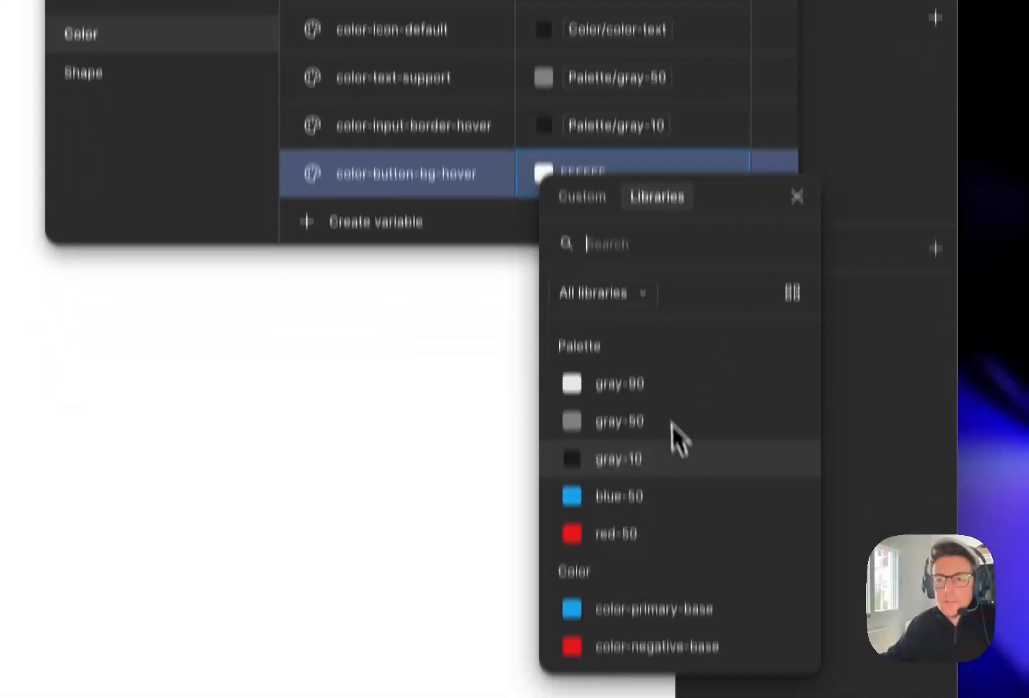
pyautogui.click(657, 458)
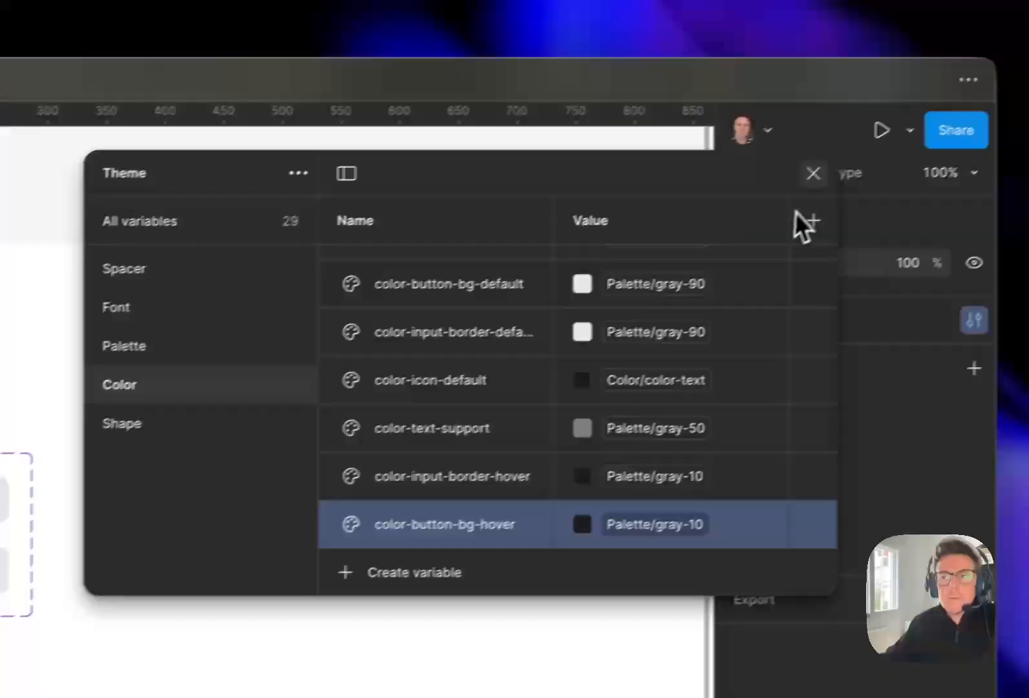
pyautogui.click(809, 171)
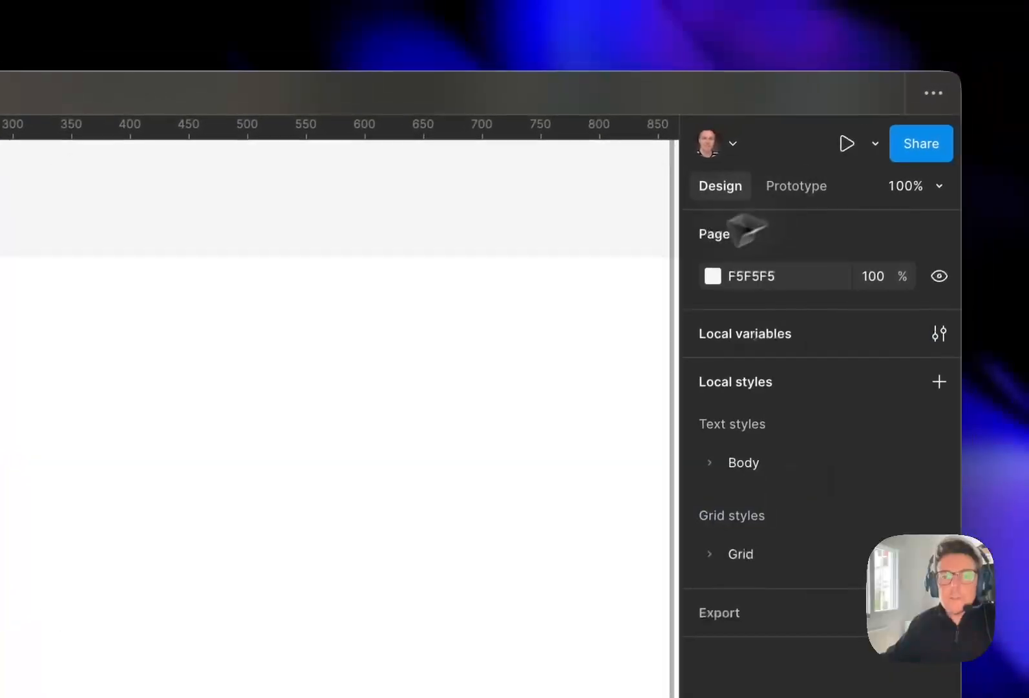
# Step: Set the background fill of the Button component's Hover variant to the color-button-bg-hover variable
pyautogui.click(340, 414)
pyautogui.click(340, 414)
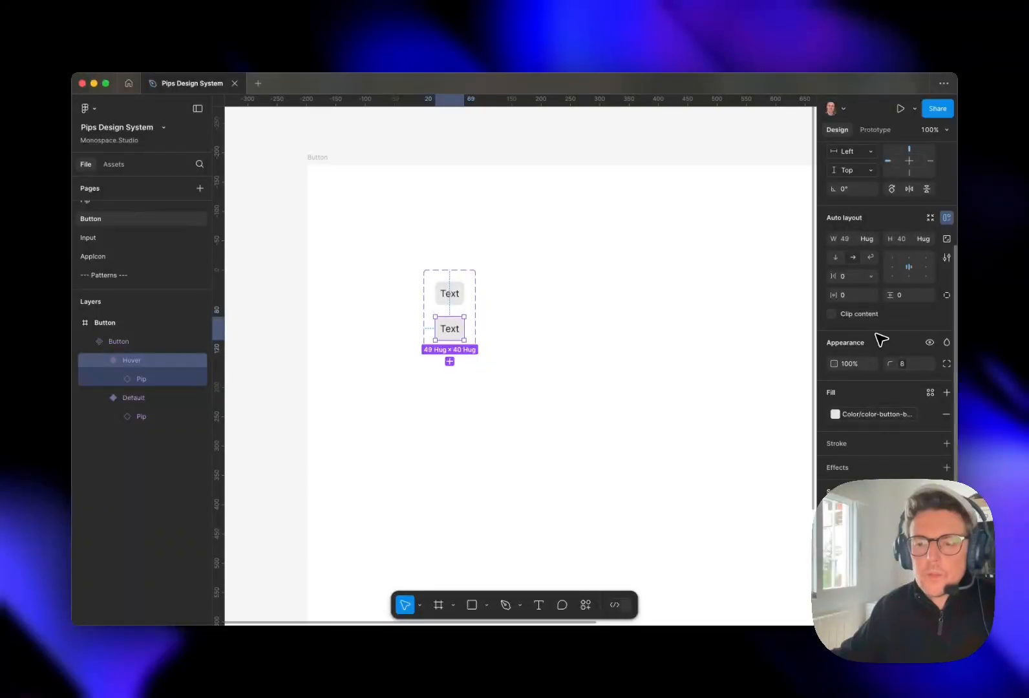
pyautogui.scroll(4, 886, 335)
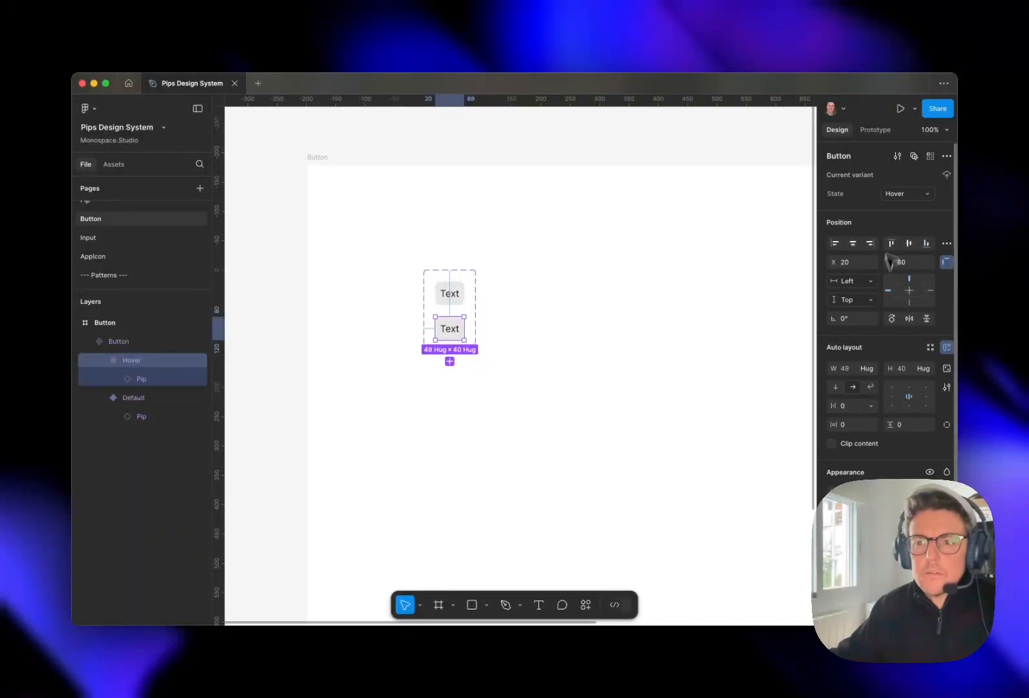
pyautogui.scroll(-4, 873, 395)
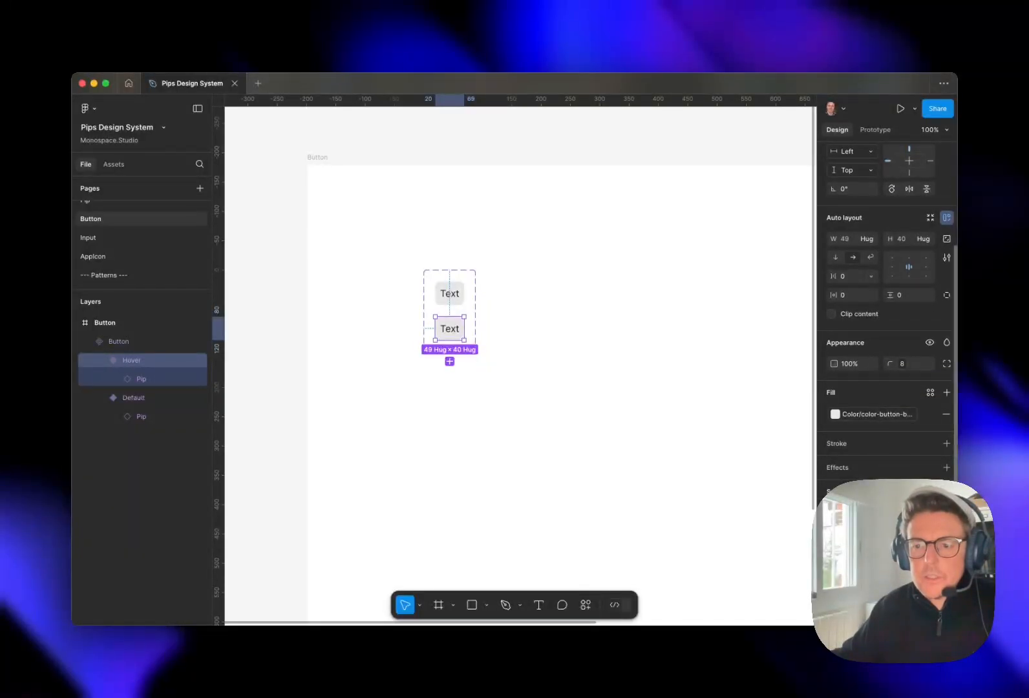
pyautogui.click(836, 533)
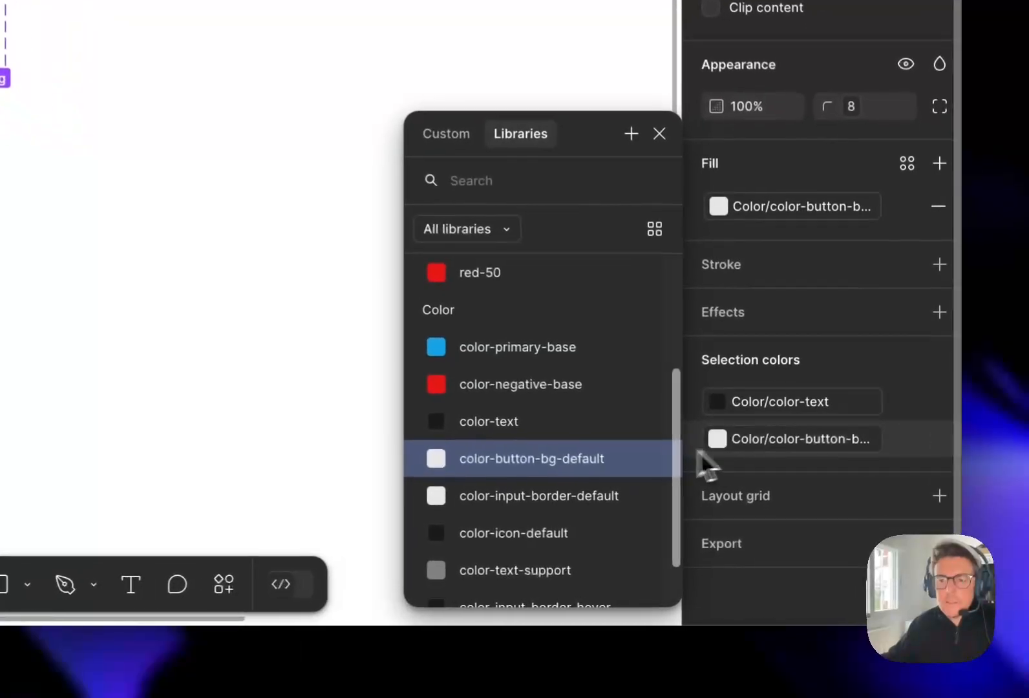
pyautogui.scroll(-1, 748, 511)
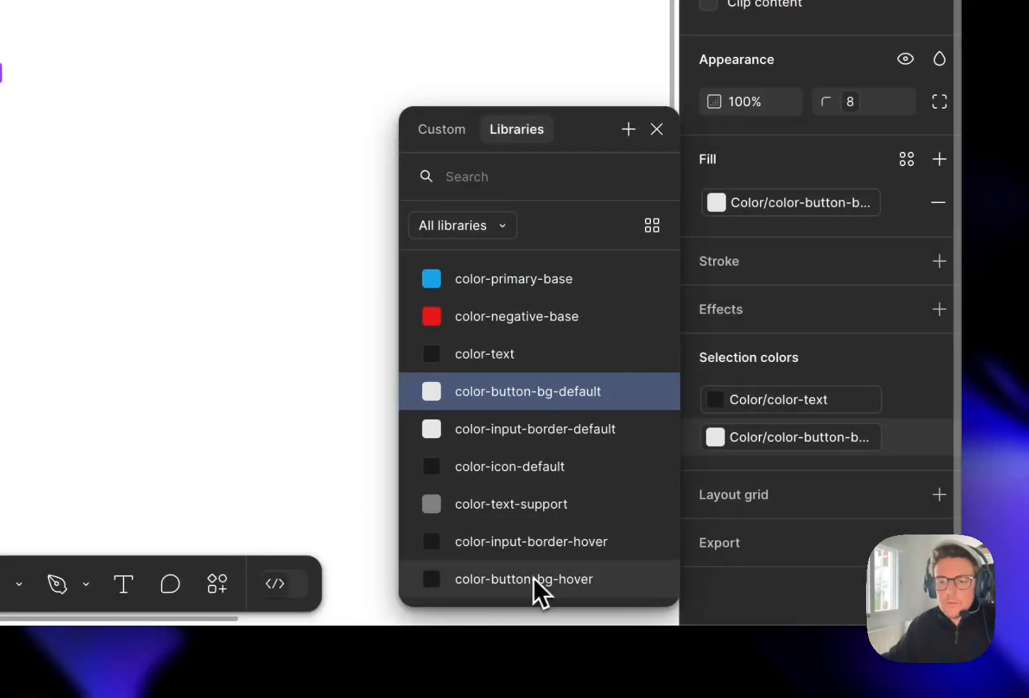
pyautogui.click(549, 582)
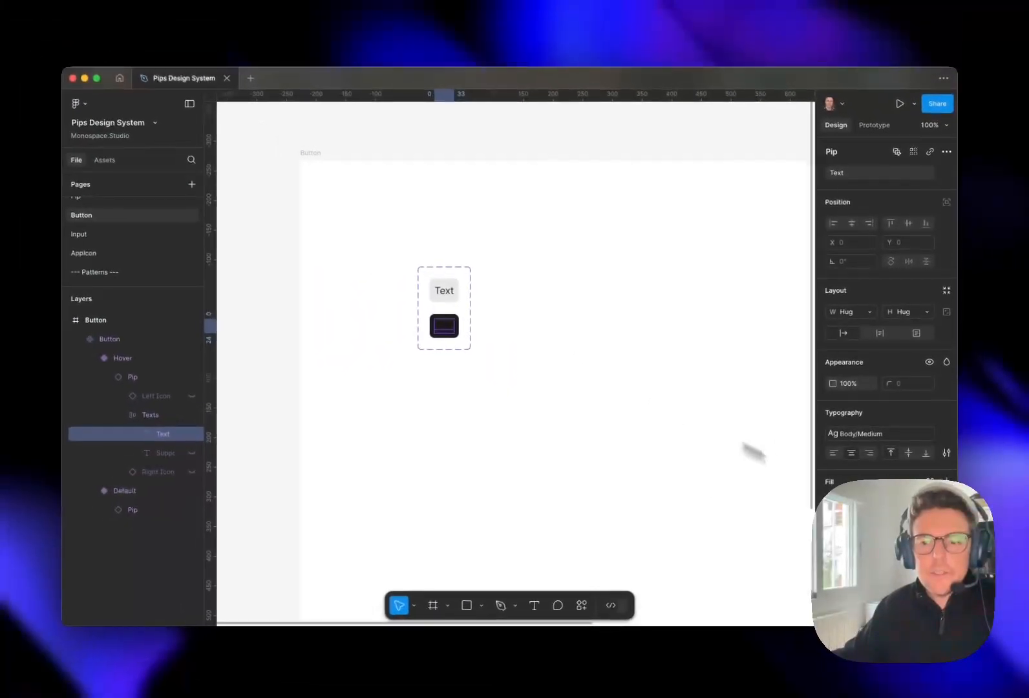
# Step: Create a color variable named color-text-contrast in the Color group of the local variables
pyautogui.click(689, 420)
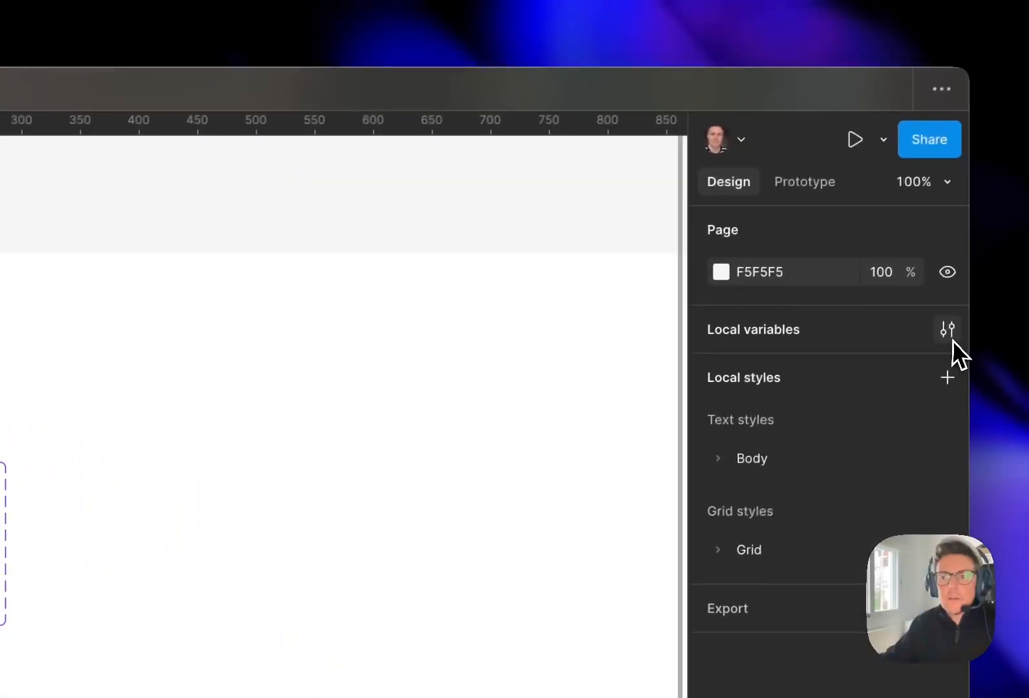
pyautogui.click(948, 330)
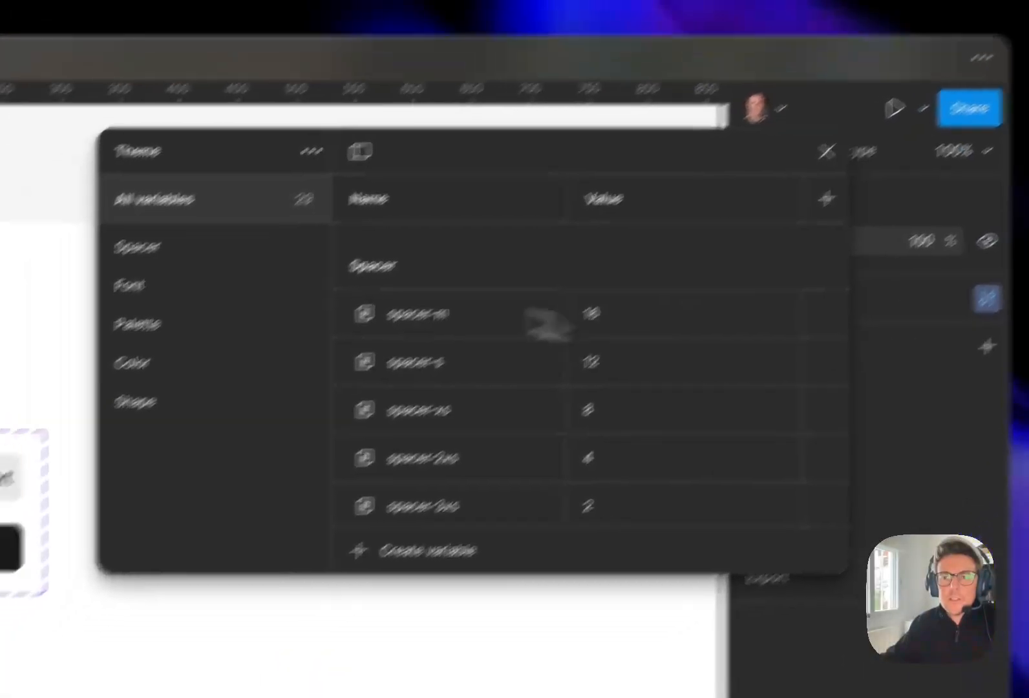
pyautogui.click(134, 400)
pyautogui.click(601, 453)
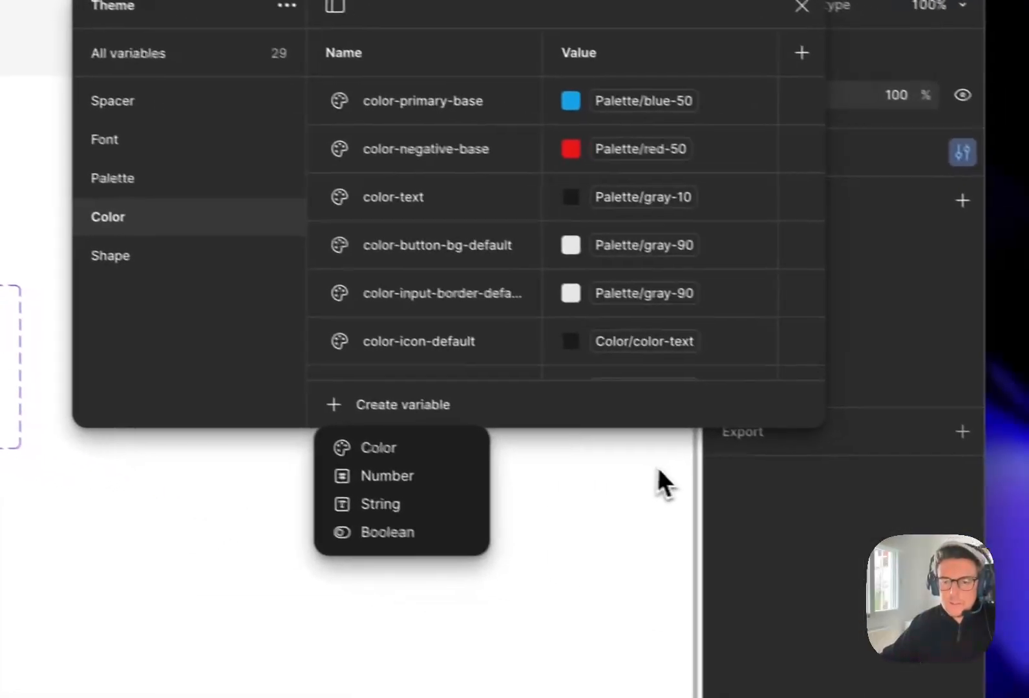
pyautogui.click(420, 415)
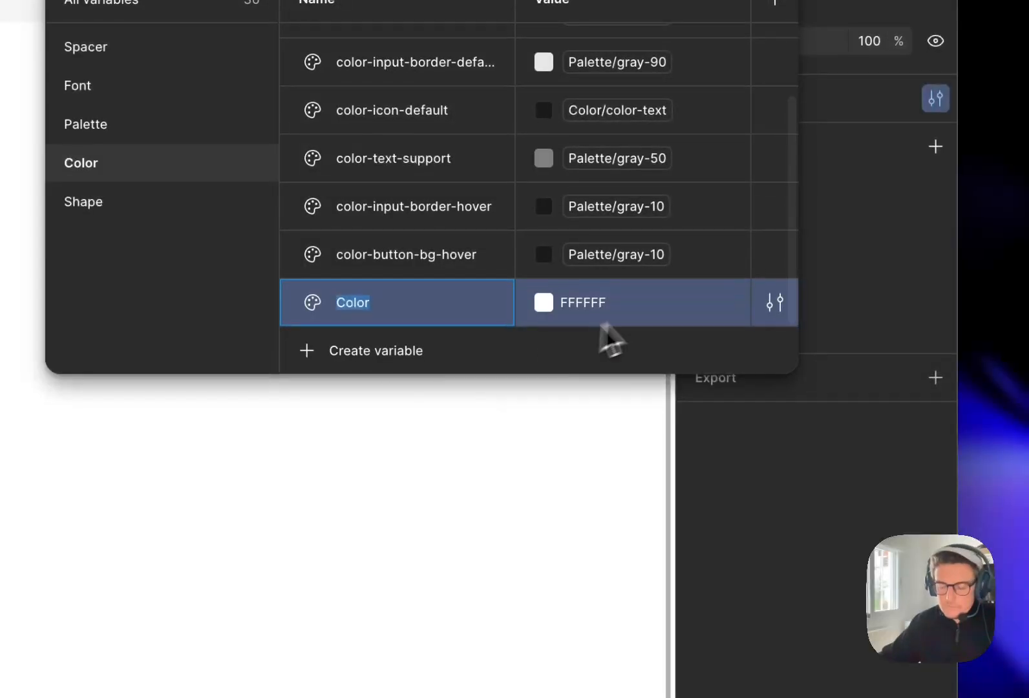
pyautogui.write('color-text')
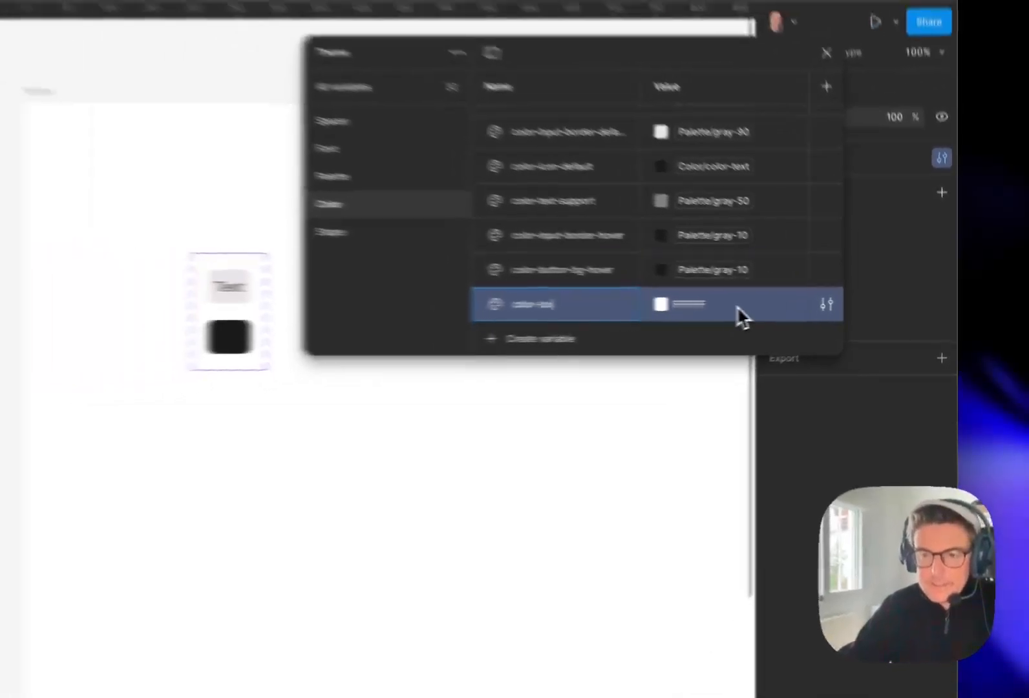
pyautogui.write('-contrast')
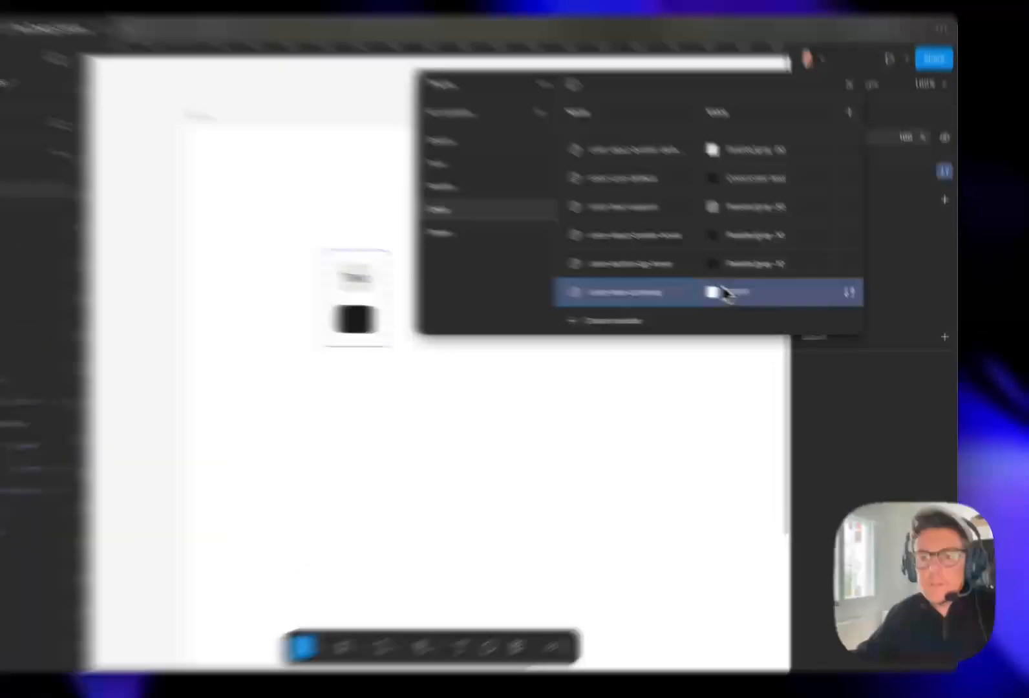
# Step: Set the value of color-text-contrast to the gray-90 palette variable and close the variables window
pyautogui.click(750, 305)
pyautogui.click(804, 319)
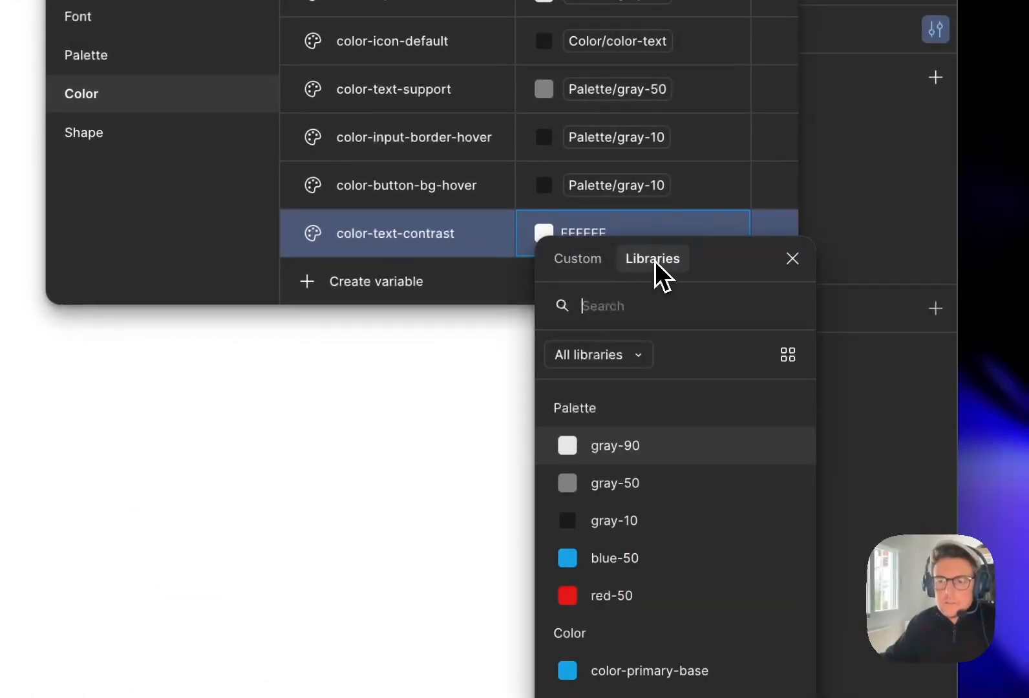
pyautogui.click(678, 454)
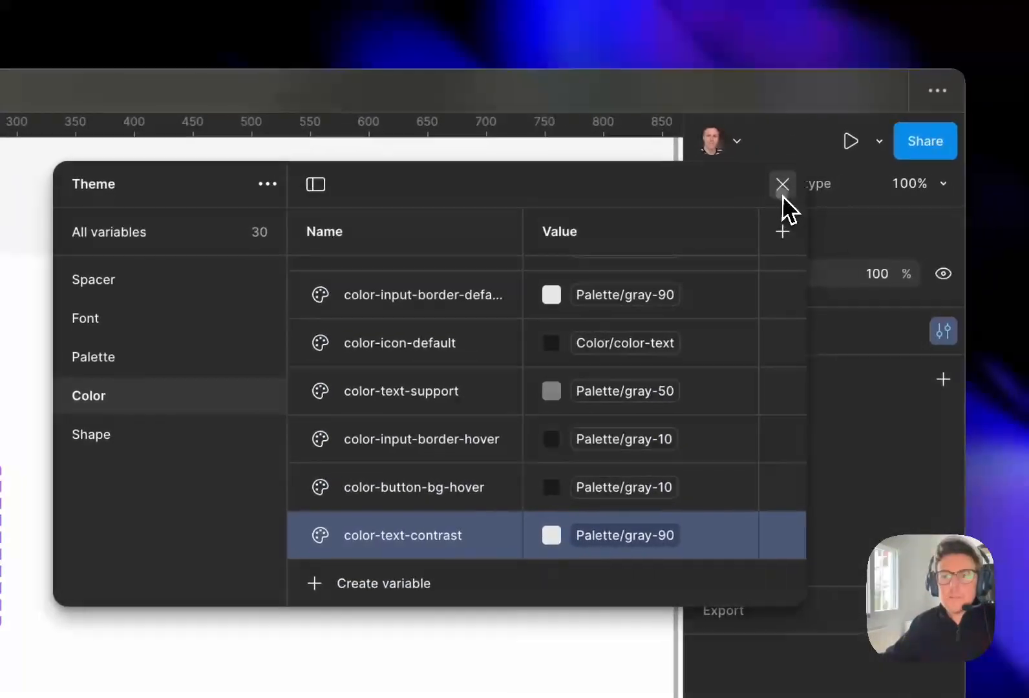
pyautogui.click(783, 184)
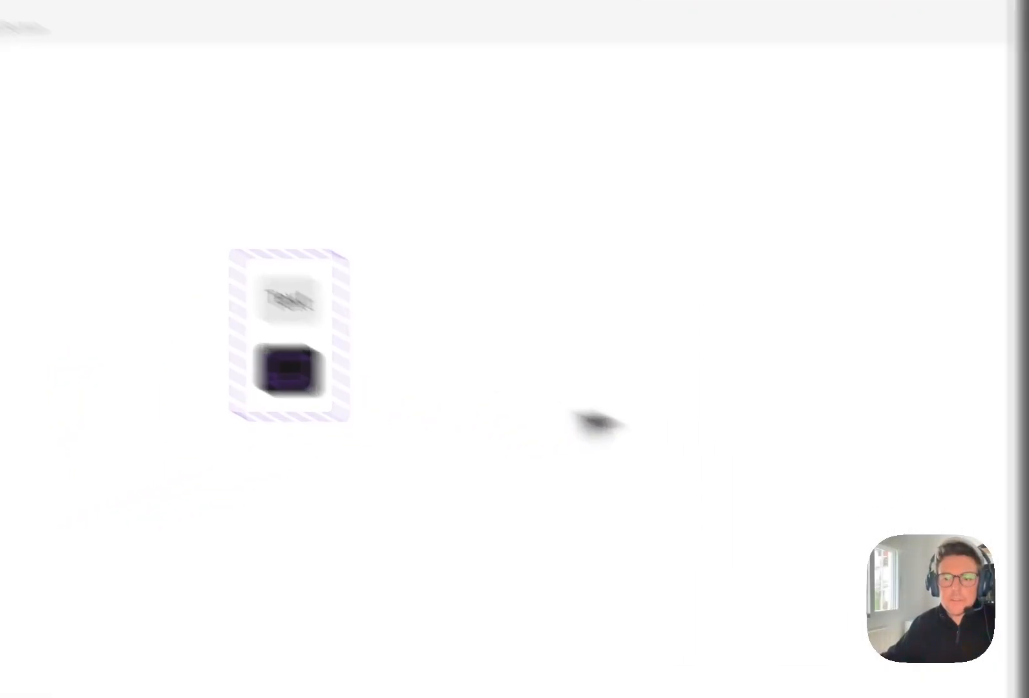
# Step: Apply the color-text-contrast variable to the fill of the text in the Button's Hover variant
pyautogui.click(713, 386)
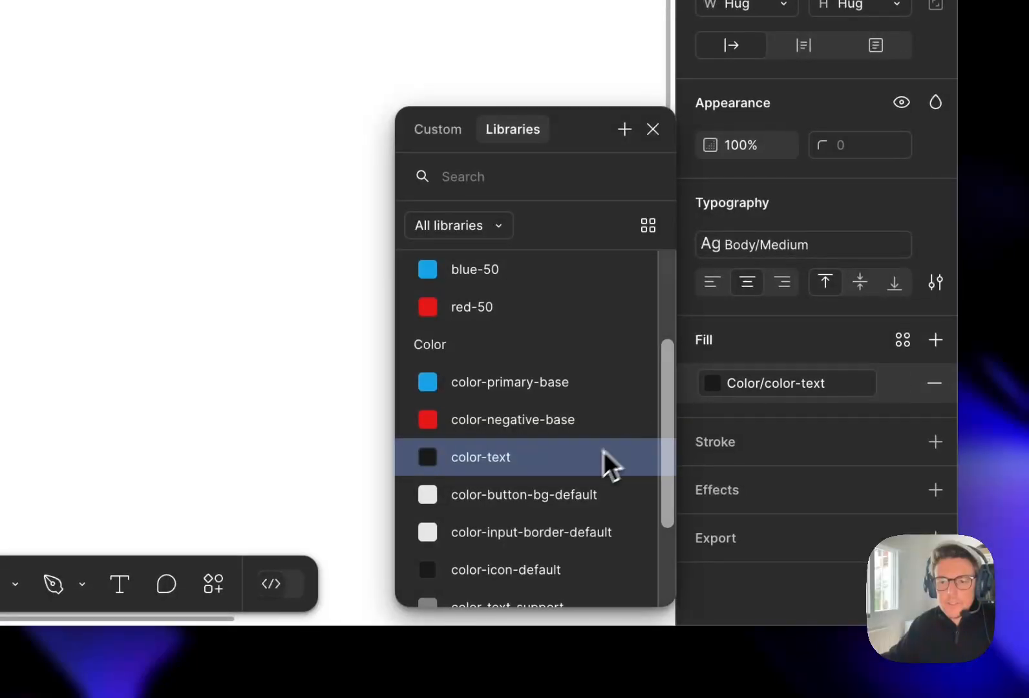
pyautogui.scroll(-3, 594, 466)
pyautogui.click(530, 578)
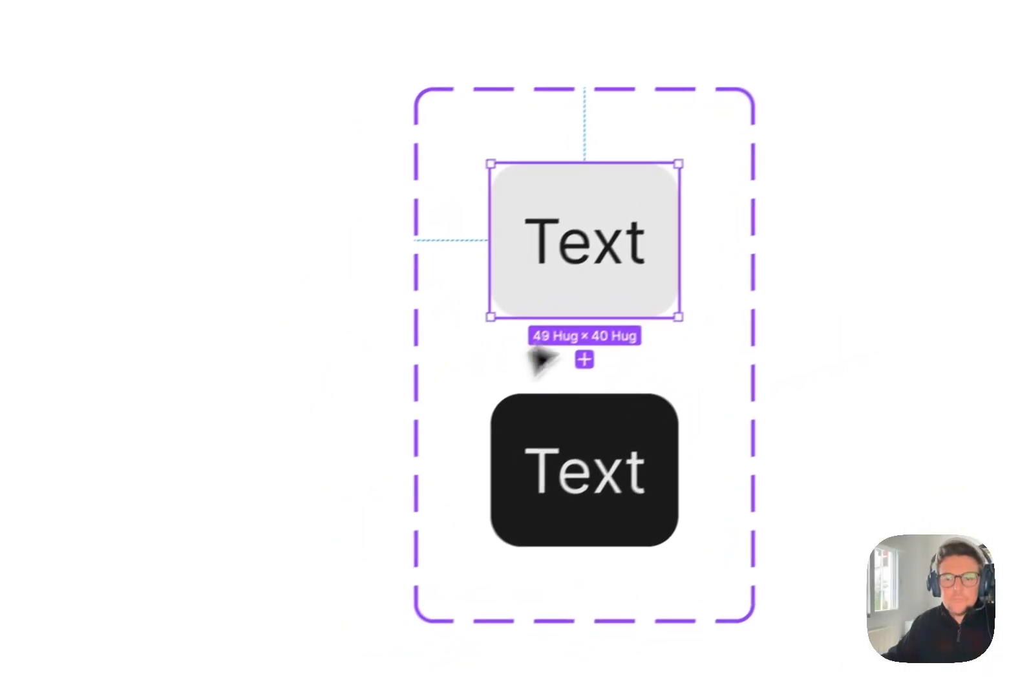
# Step: Connect the Button's Default variant to its Hover variant with a Change to interaction triggered While hovering
pyautogui.hotkey('shift', 'e')
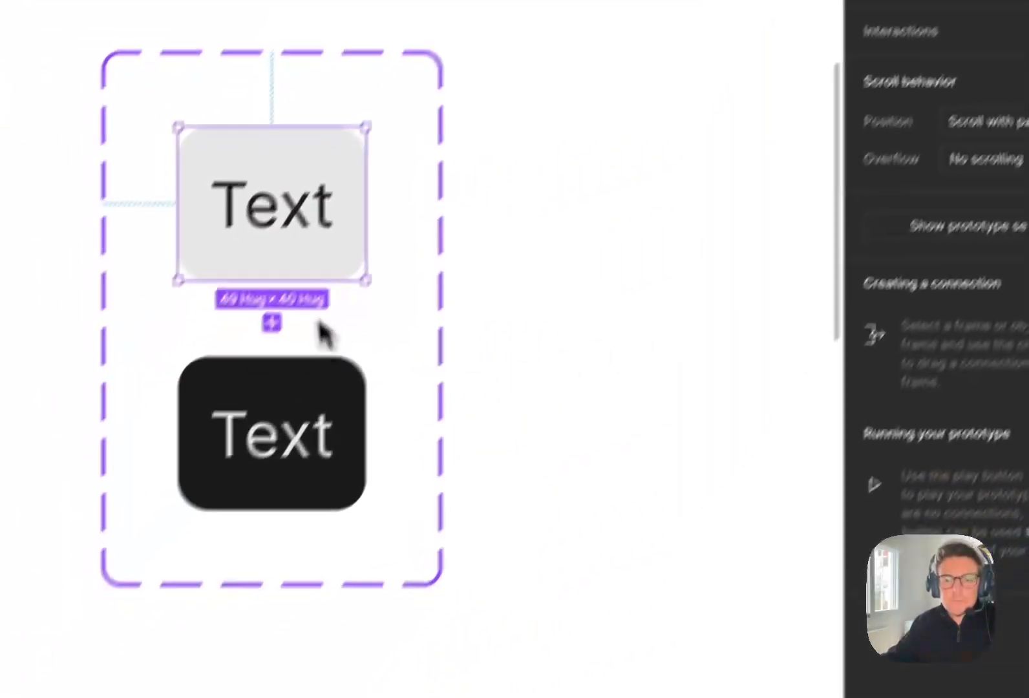
pyautogui.moveTo(124, 478); pyautogui.dragTo(121, 574)
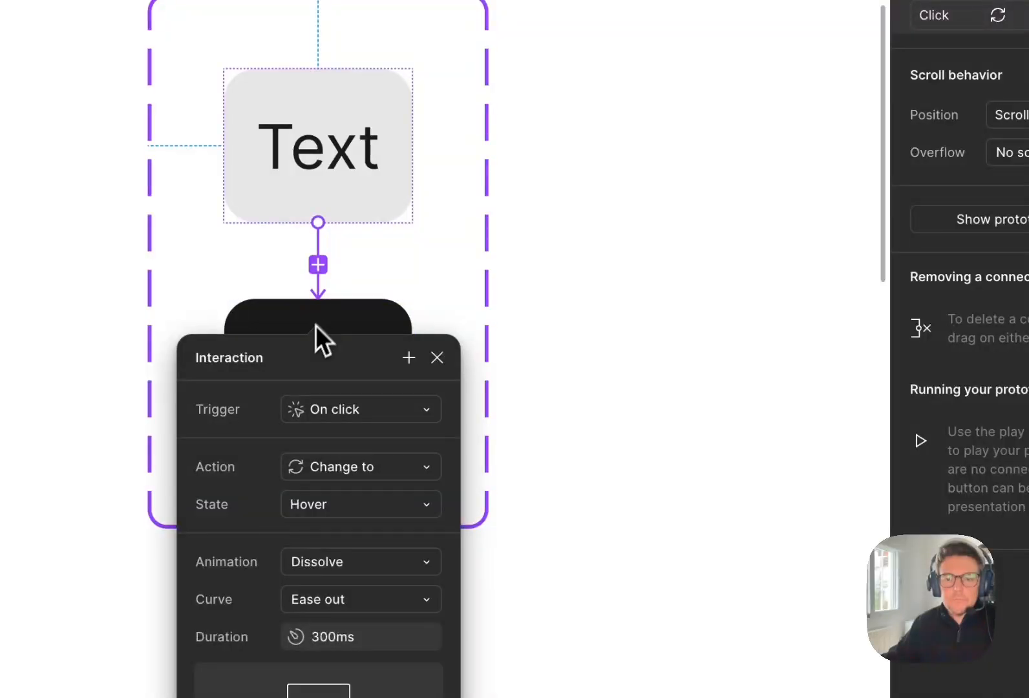
pyautogui.click(383, 412)
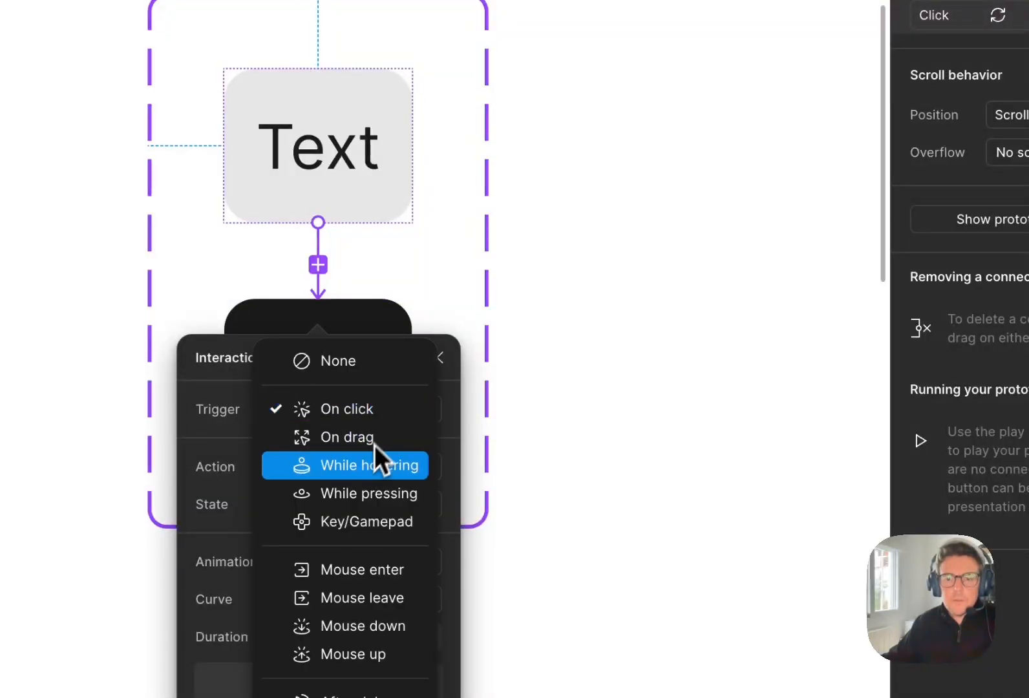
pyautogui.click(375, 453)
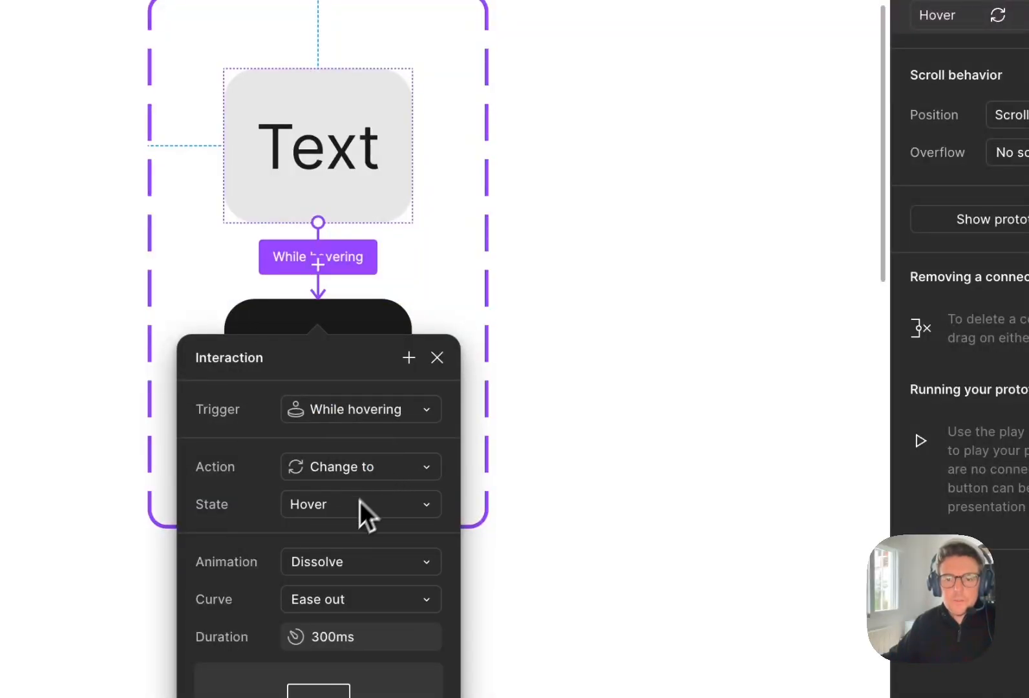
pyautogui.click(624, 432)
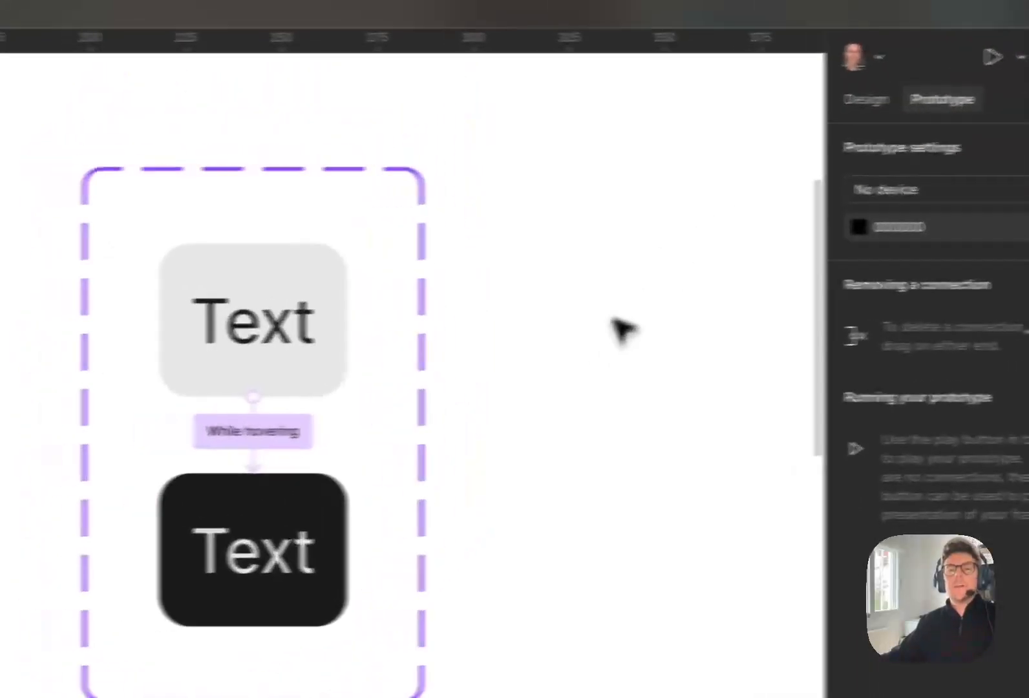
# Step: Preview the Login flow on the Prototype page to check the hover interactions, and close the preview
pyautogui.scroll(-1, 184, 353)
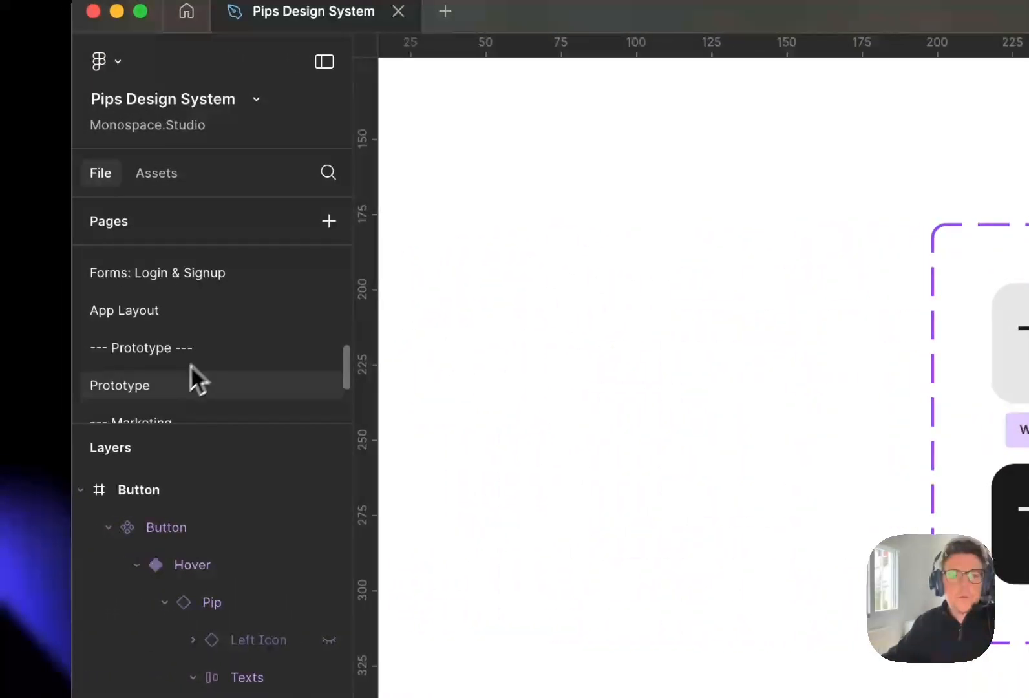
pyautogui.click(189, 384)
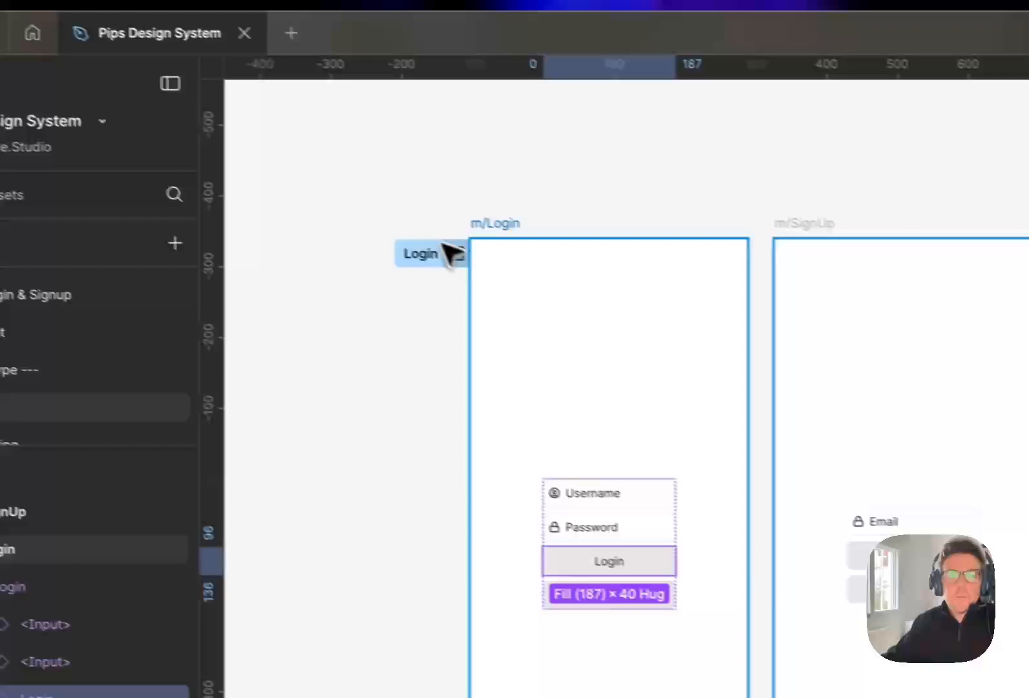
pyautogui.click(456, 255)
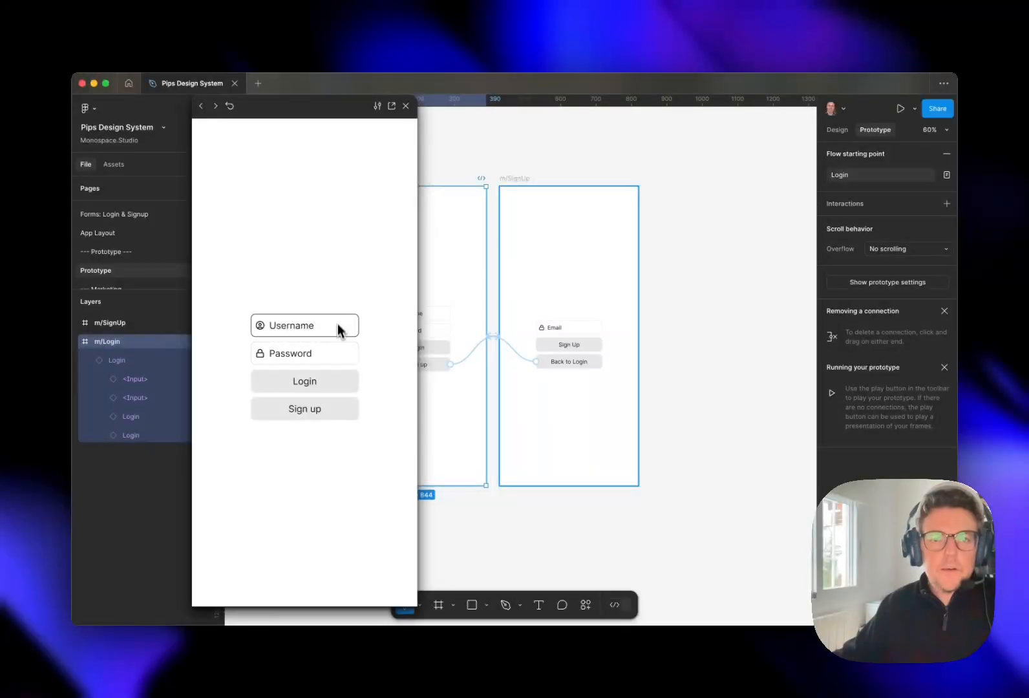
pyautogui.click(407, 106)
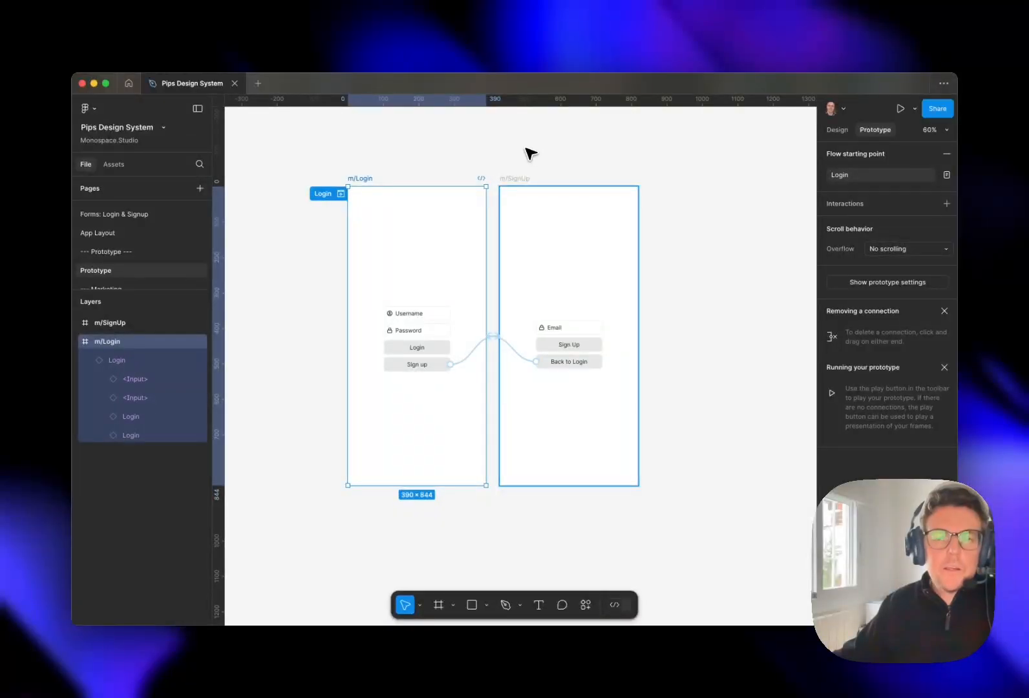
pyautogui.click(523, 150)
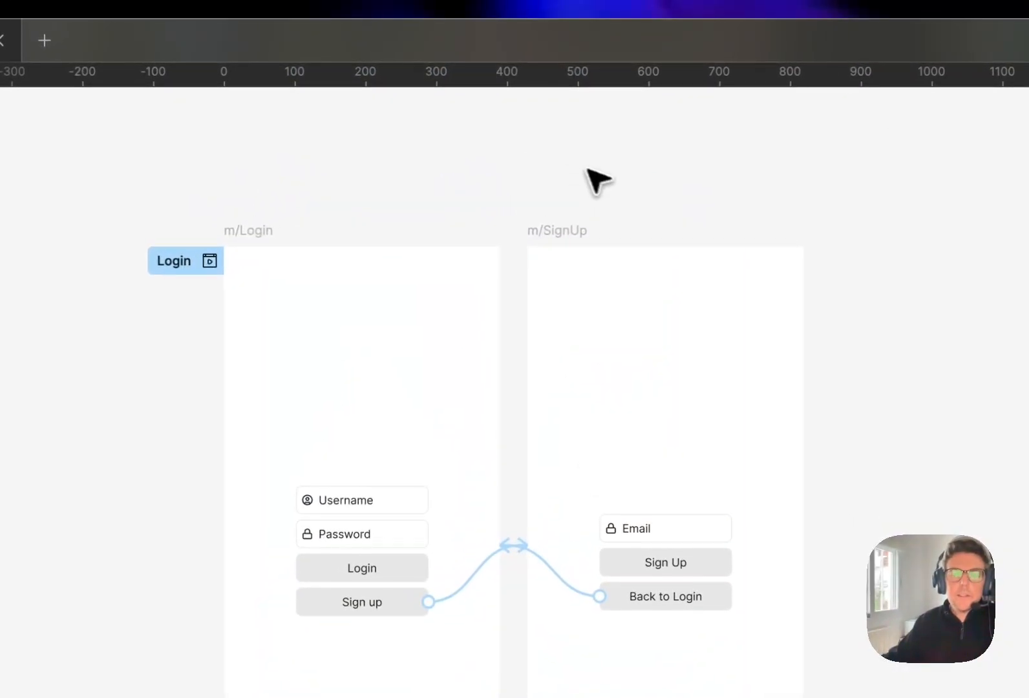